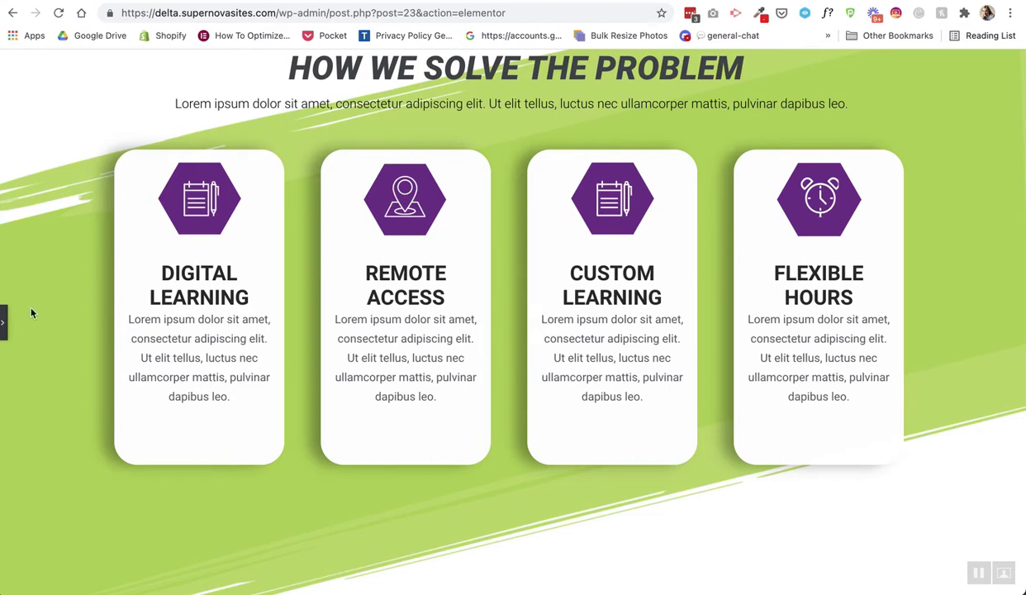
- Give the first card's icon the orange-red Accent global colour, then switch to Illustrator
left_click(4, 322)
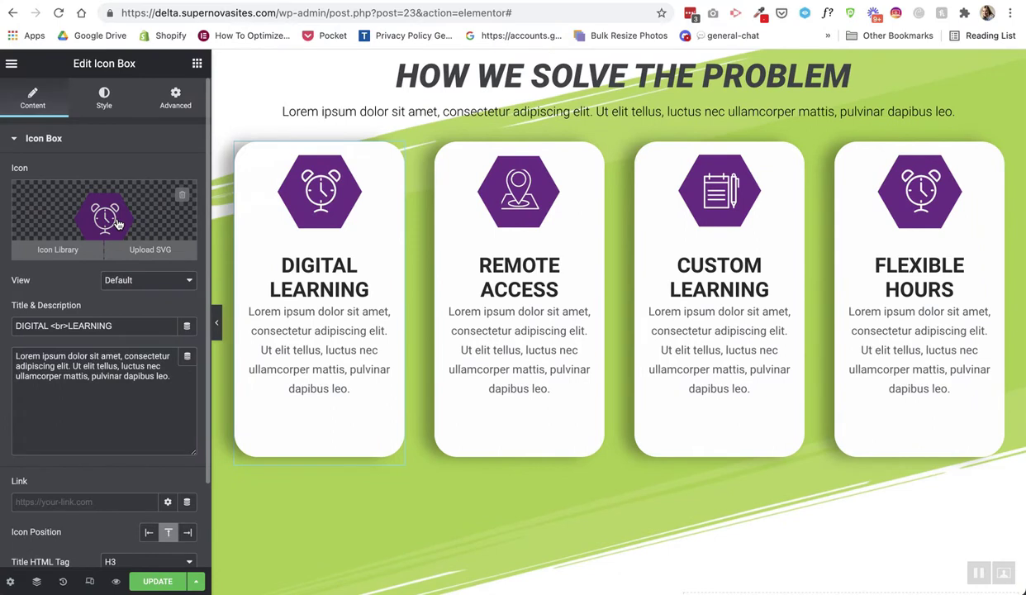
left_click(103, 100)
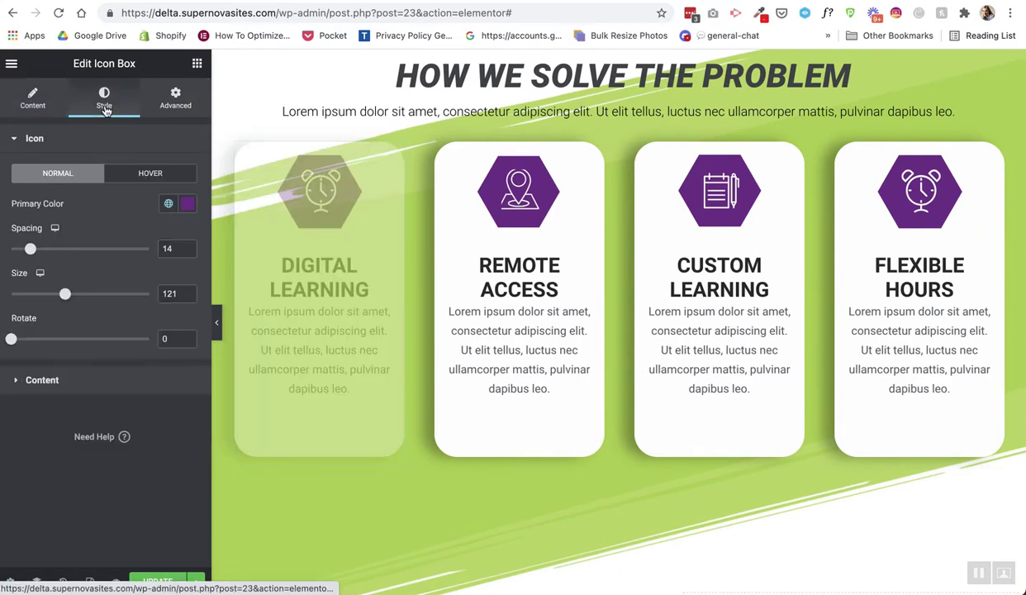
left_click(169, 203)
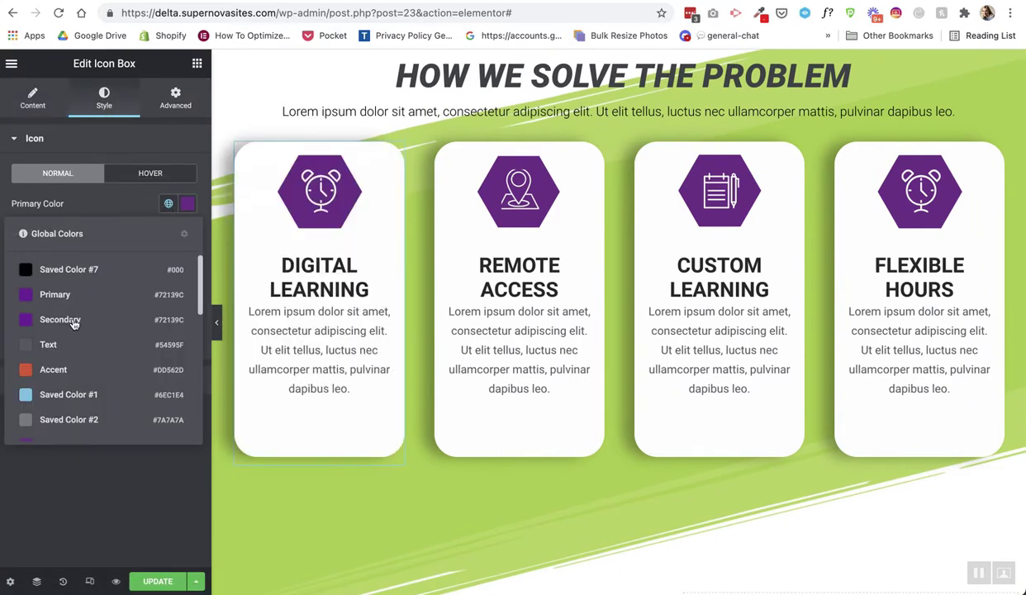
left_click(72, 321)
left_click(167, 208)
left_click(67, 363)
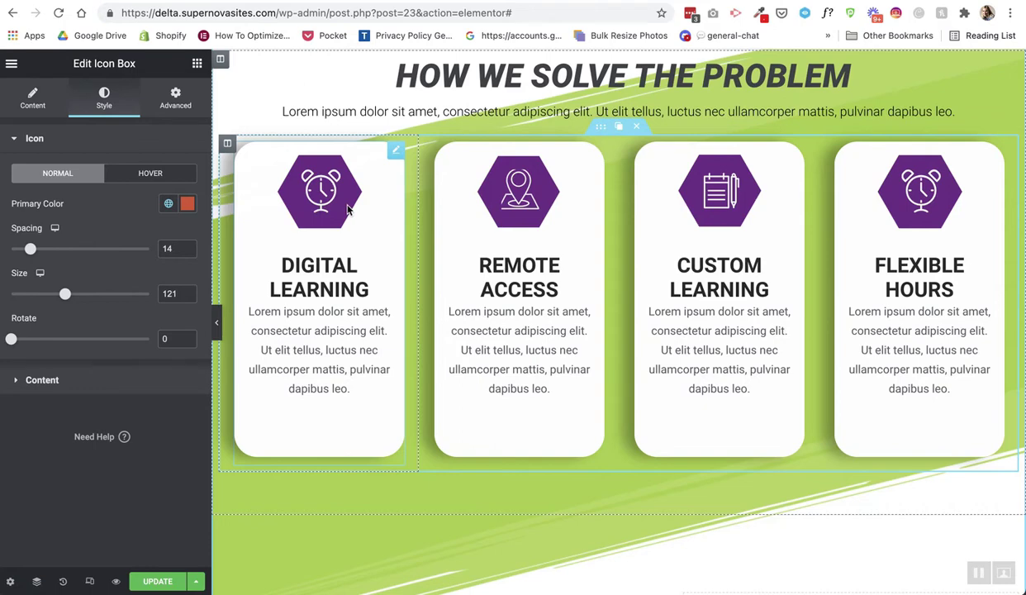
left_click(870, 565)
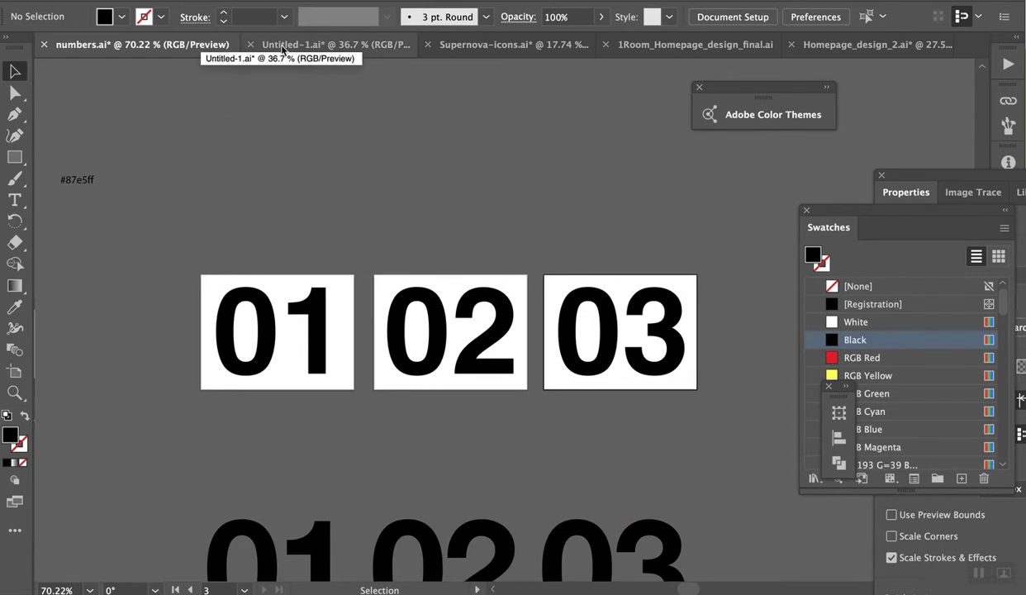
- Browse the open documents and settle on Untitled-1.ai with its four purple hexagon icons
left_click(356, 47)
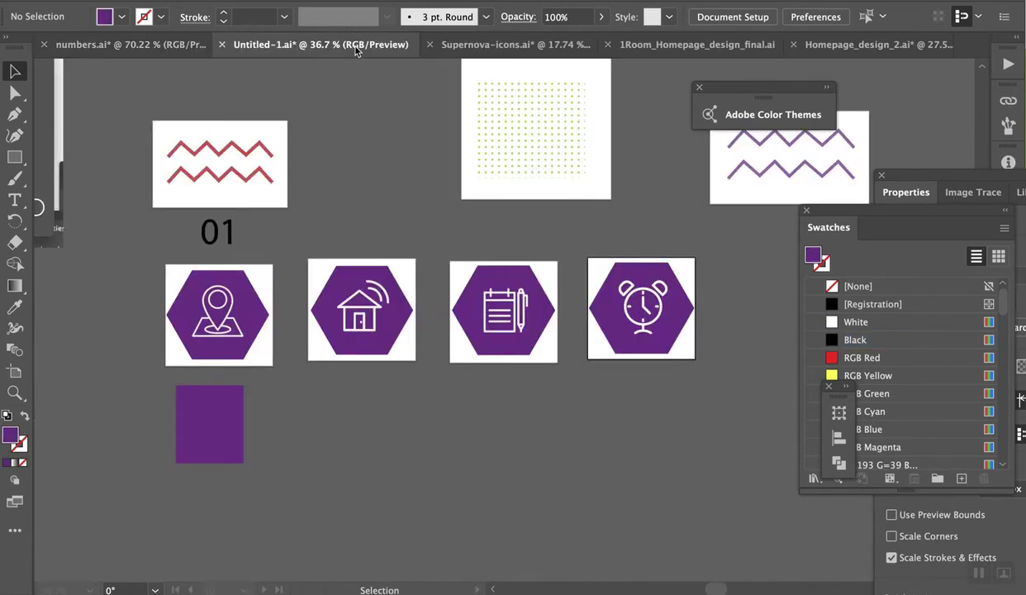
left_click(451, 46)
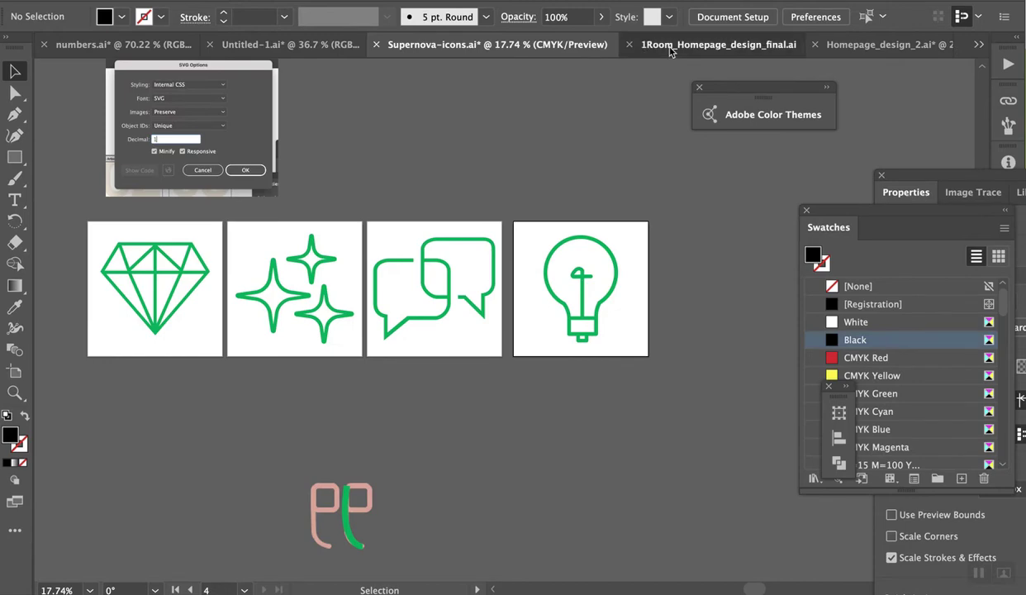
left_click(708, 45)
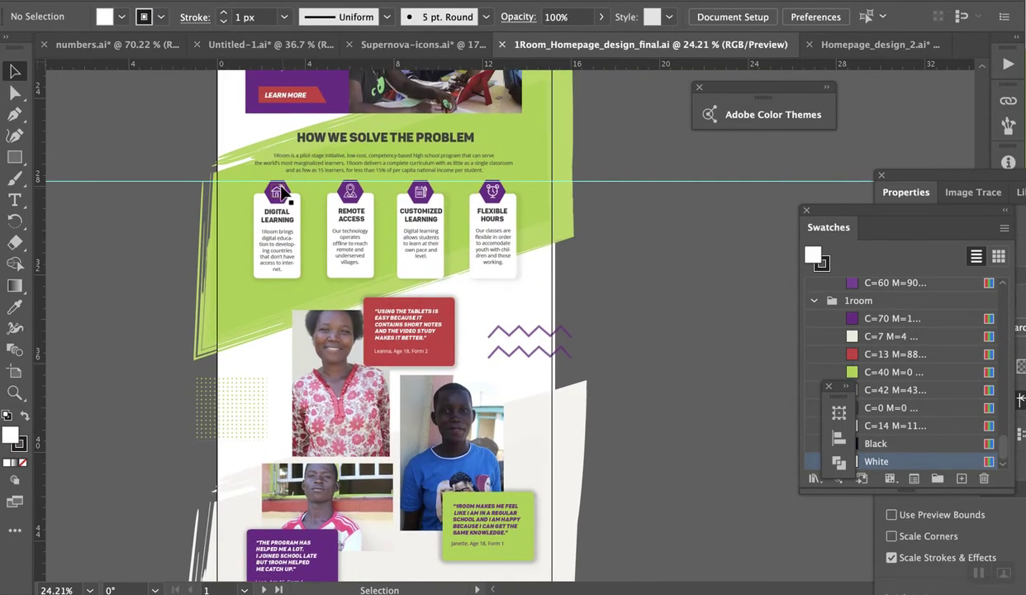
left_click(272, 45)
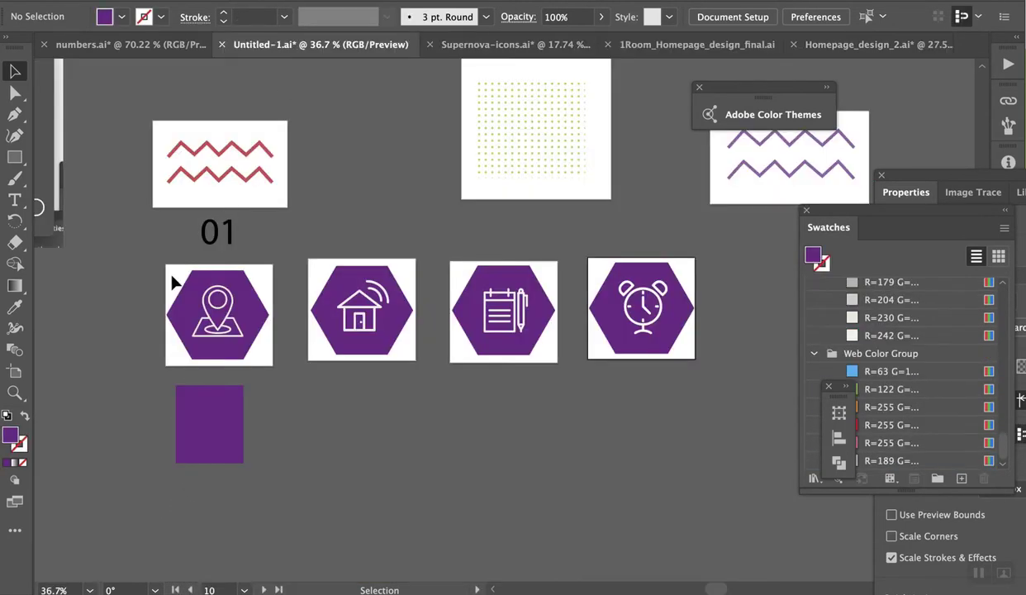
scroll(173, 282, "up", 2)
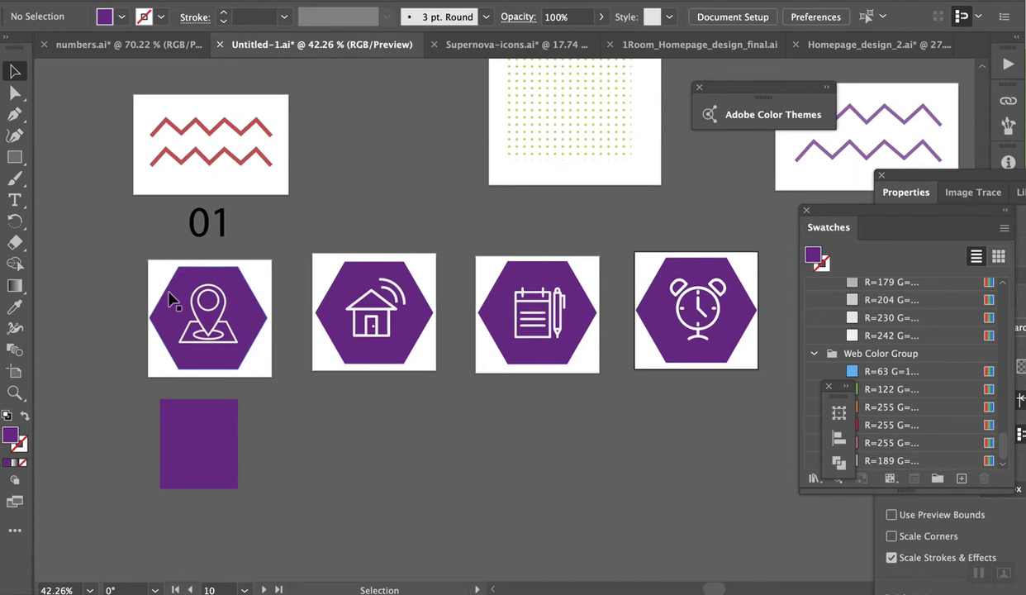
scroll(252, 300, "up", 3)
scroll(252, 300, "down", 3)
left_click(252, 299)
- Fill all four selected hexagons with black (000000)
left_click(378, 272, "shift")
left_click(529, 275, "shift")
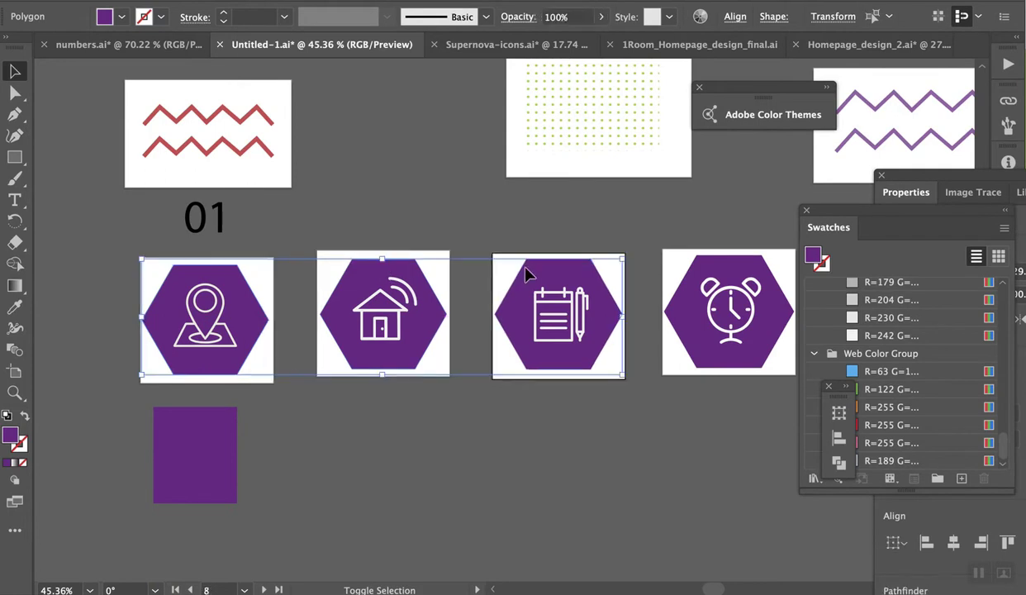
left_click(694, 279, "shift")
double_click(12, 441)
type("000000")
key("Return")
- Deselect the hexagons and pan around the canvas to review the black icons
left_click(361, 221)
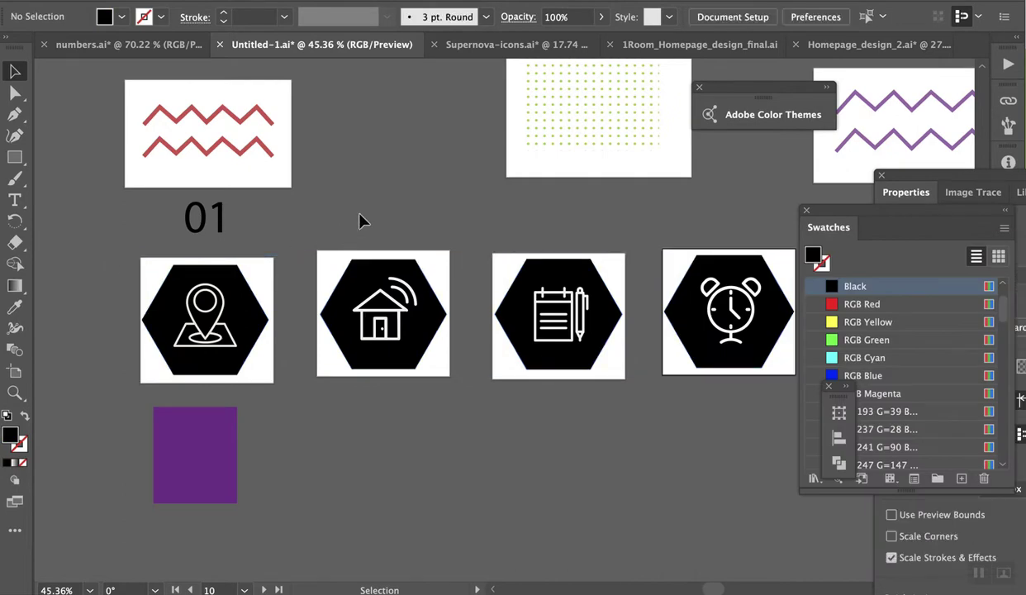
scroll(361, 221, "down", 4)
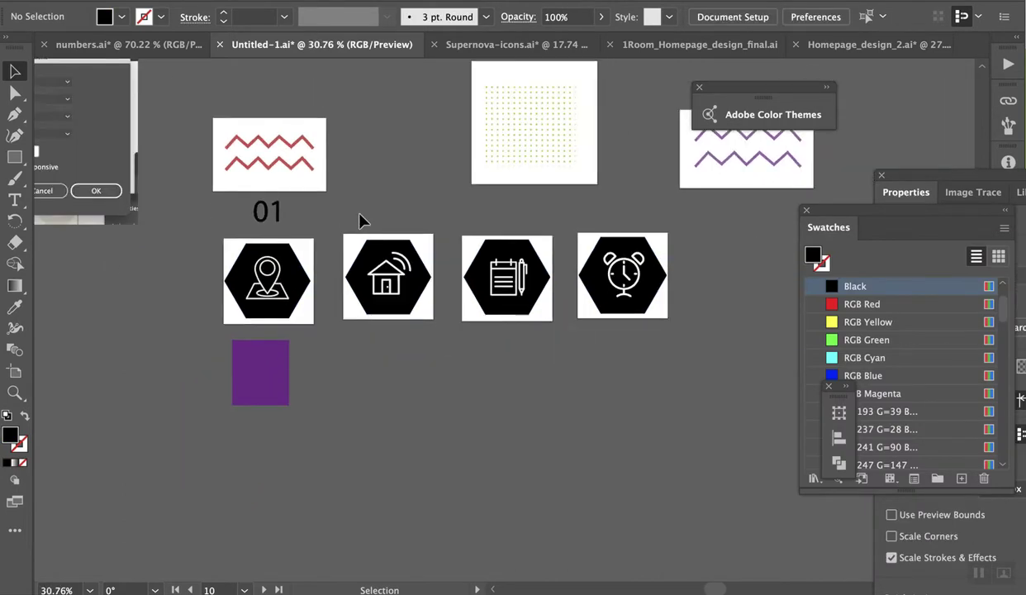
scroll(361, 220, "up", 3)
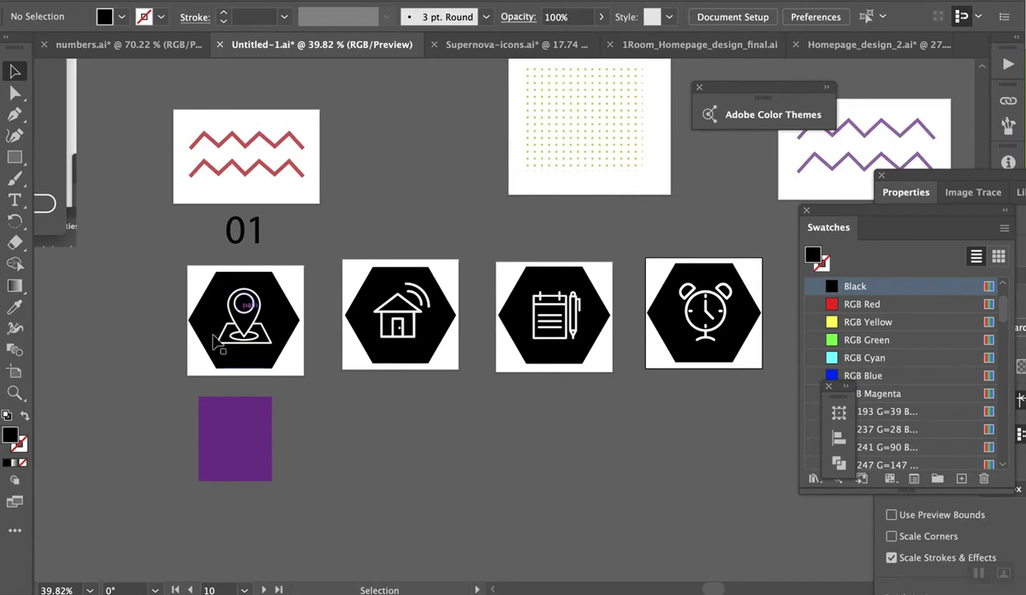
scroll(400, 195, "right", 1)
scroll(235, 338, "up", 9)
left_click(254, 336)
left_click(456, 167)
scroll(456, 167, "right", 3)
left_click(497, 250)
scroll(505, 263, "down", 5)
left_click(378, 190)
scroll(304, 272, "up", 6)
key("p")
left_click(271, 357)
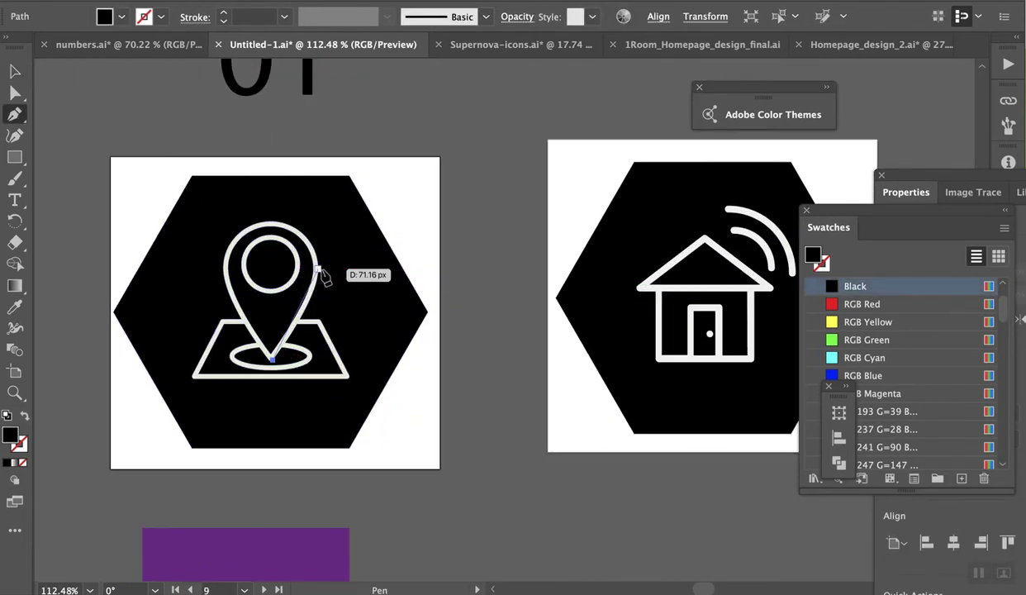
left_click_drag(283, 223, 213, 190)
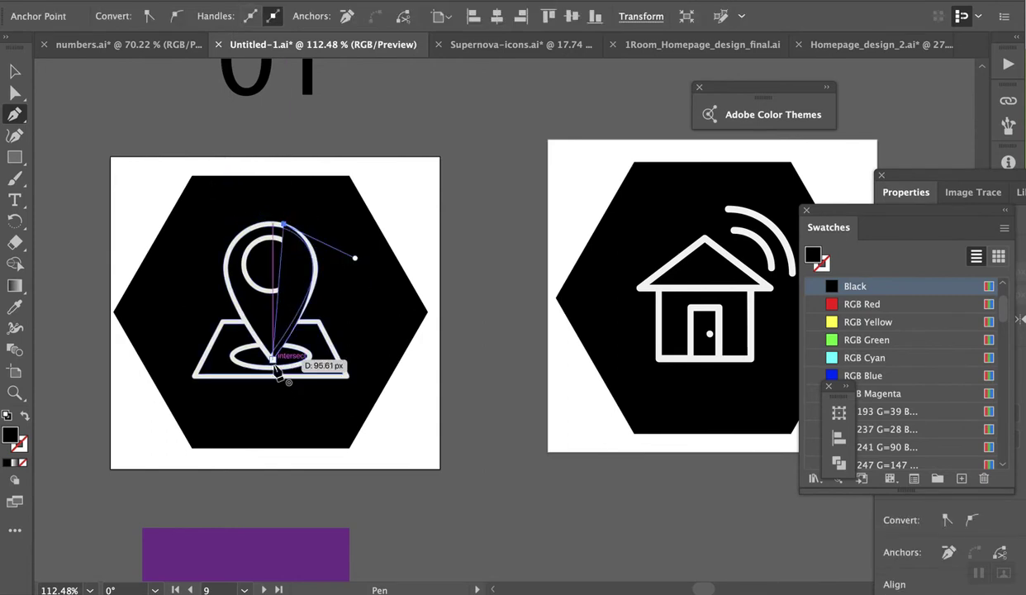
mouse_move(272, 358)
left_mouse_down()
mouse_move(351, 446)
mouse_move(359, 487)
mouse_move(376, 488)
left_mouse_up()
key("shift+x")
key("v")
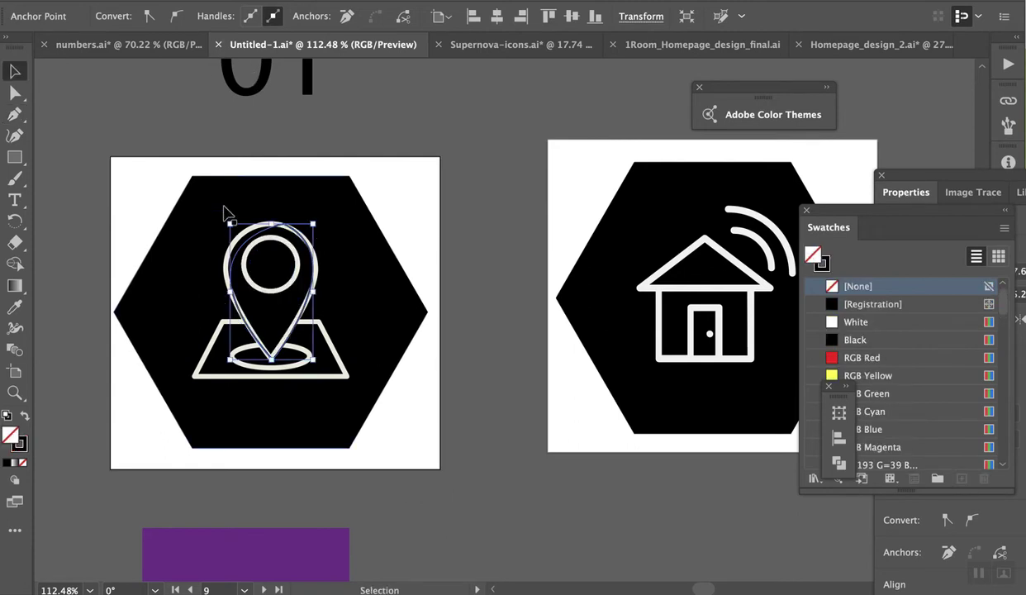
left_click(128, 206)
left_click(272, 228)
left_click(222, 12)
left_click(222, 11)
left_click(222, 12)
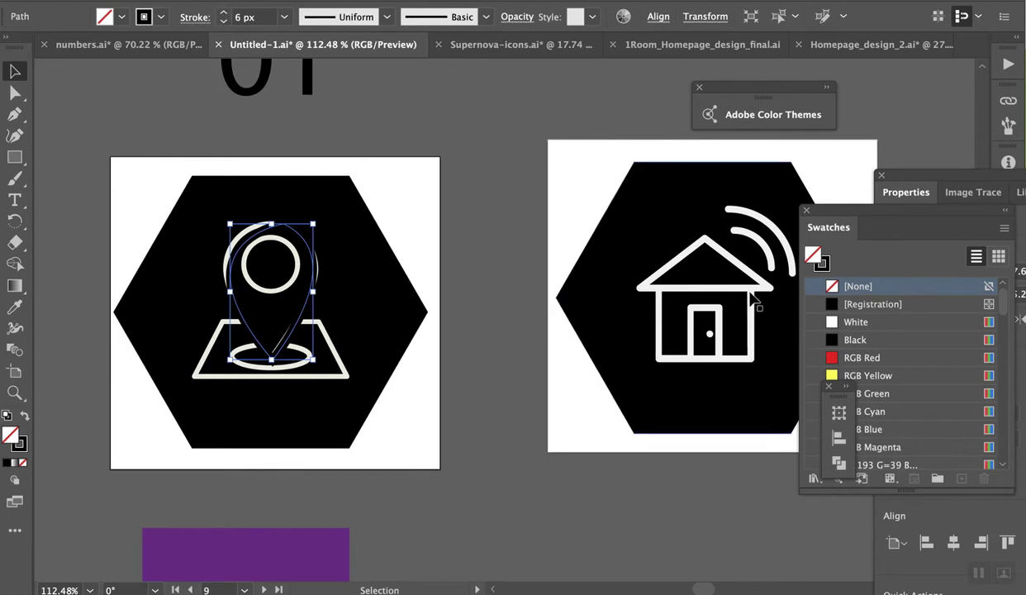
left_click(867, 375)
key("shift+x")
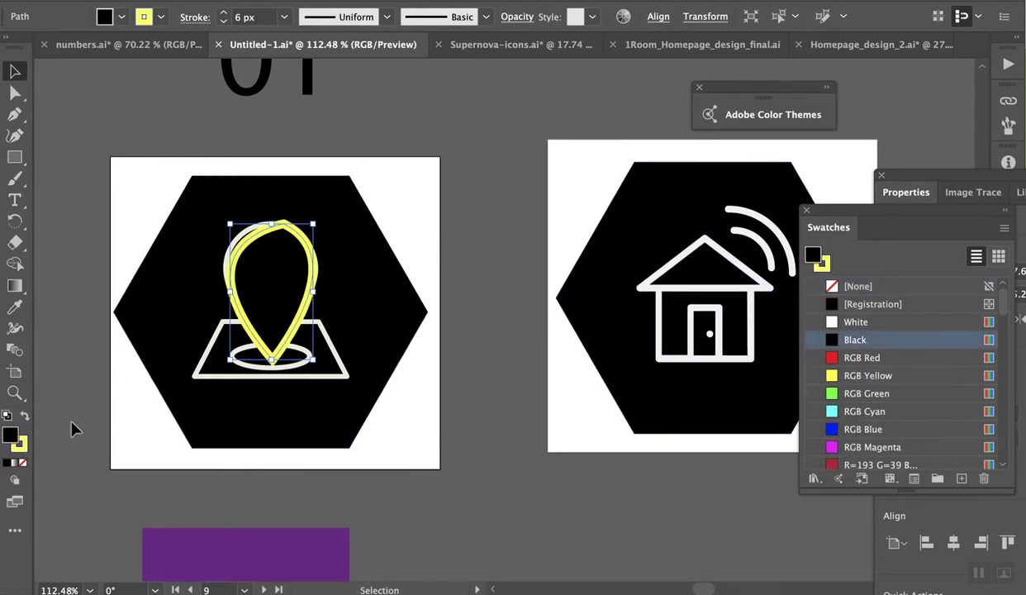
left_click(62, 291)
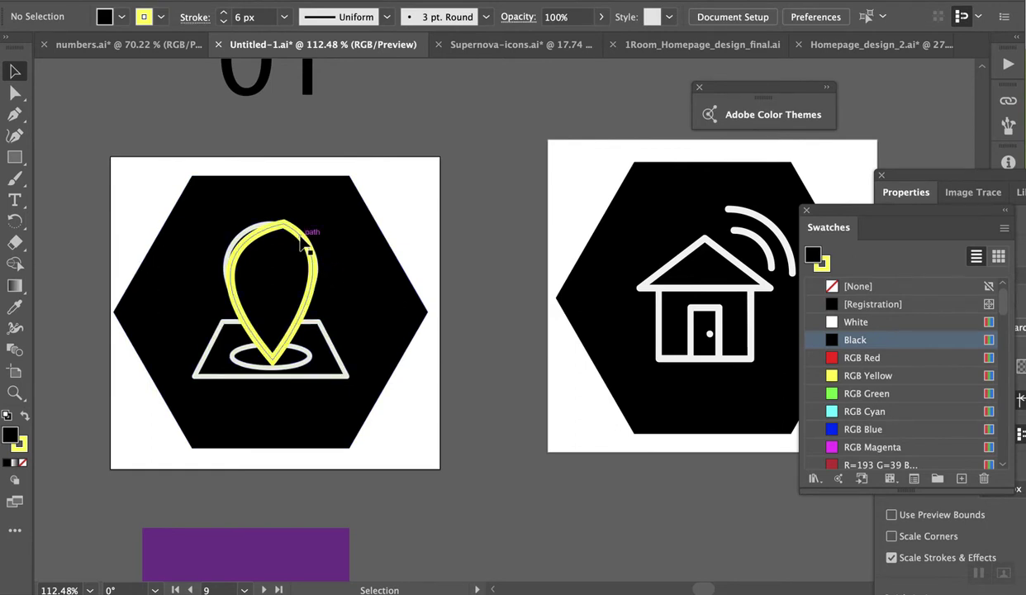
left_click(299, 235)
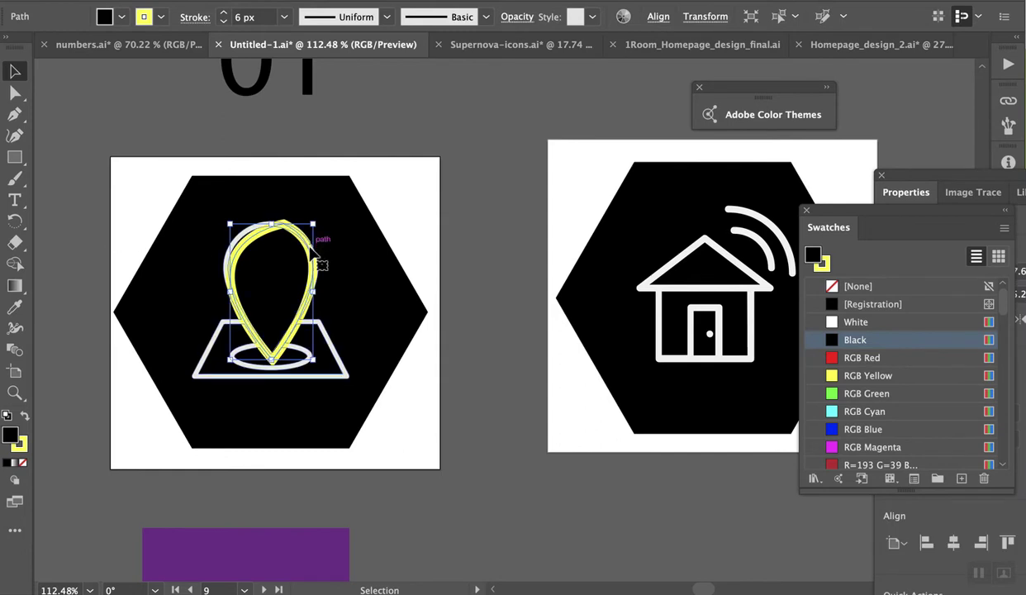
left_click(108, 234)
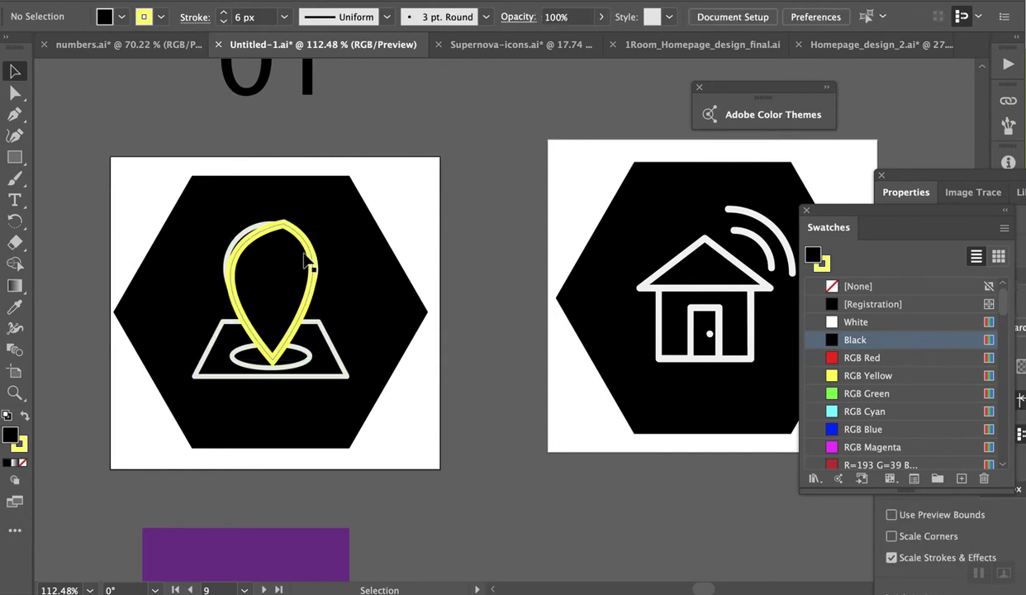
left_click(315, 294)
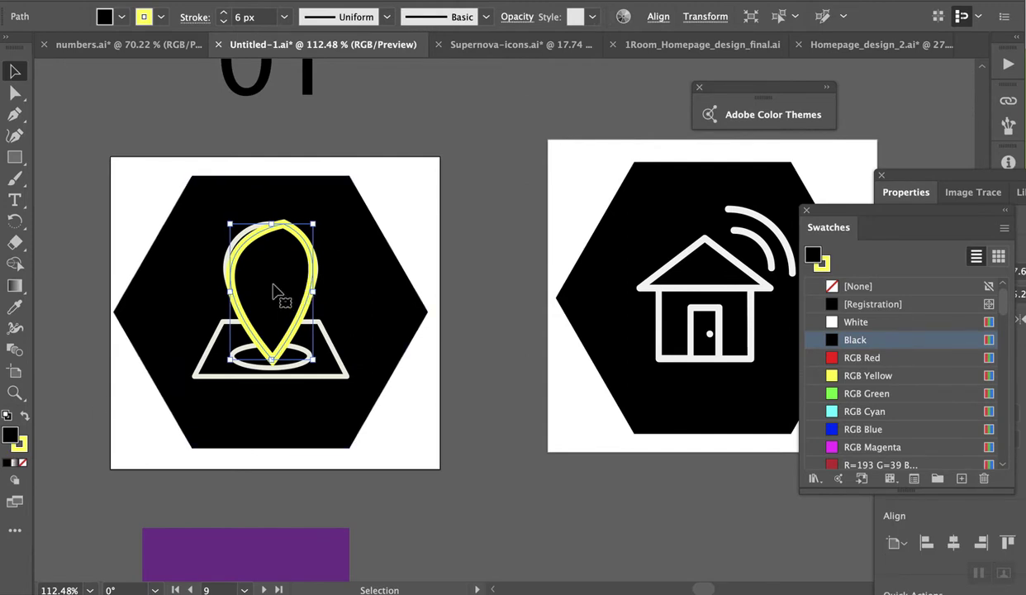
key("Delete")
scroll(277, 293, "down", 3)
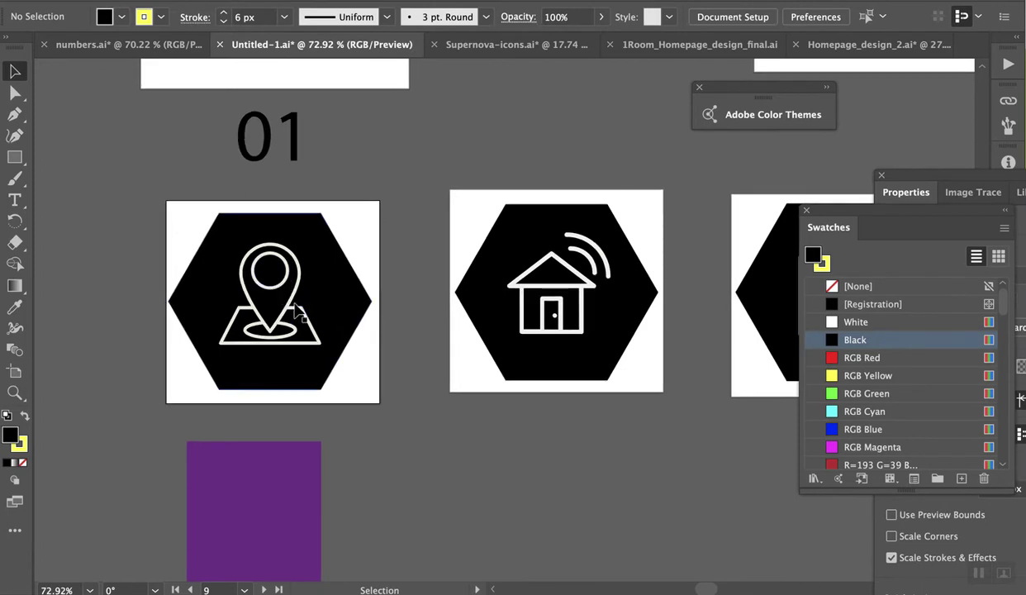
left_click(293, 307)
left_click(590, 297, "shift")
scroll(608, 309, "right", 4)
left_click(725, 312, "shift")
right_click(152, 314)
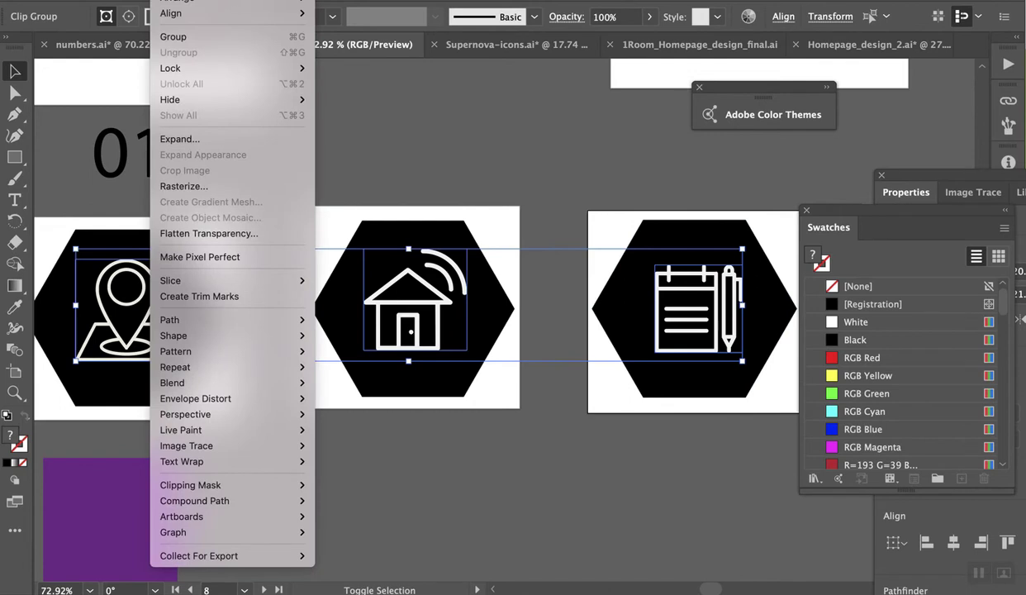
left_click(196, 140)
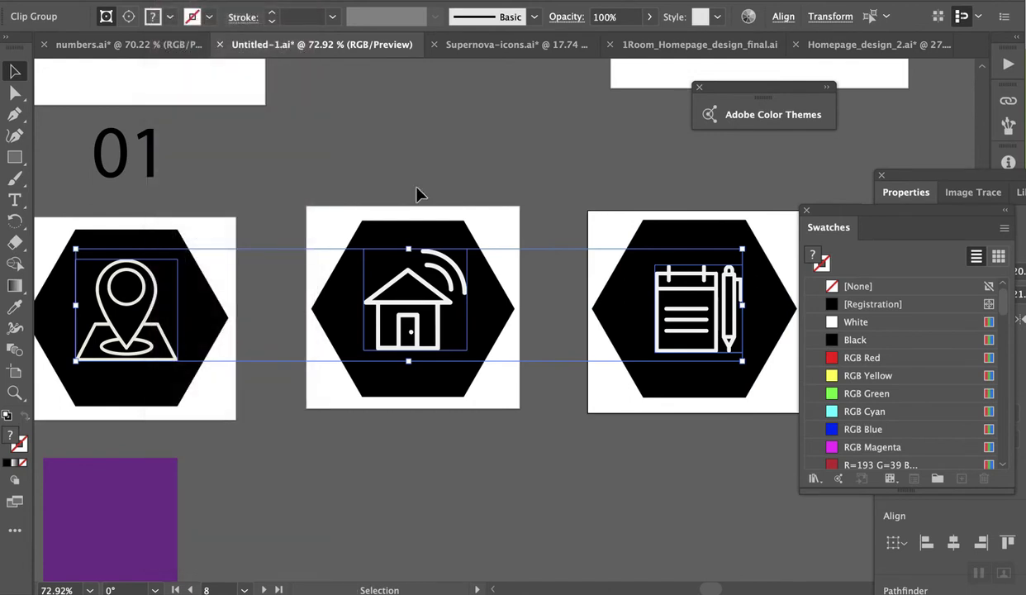
left_click(414, 168)
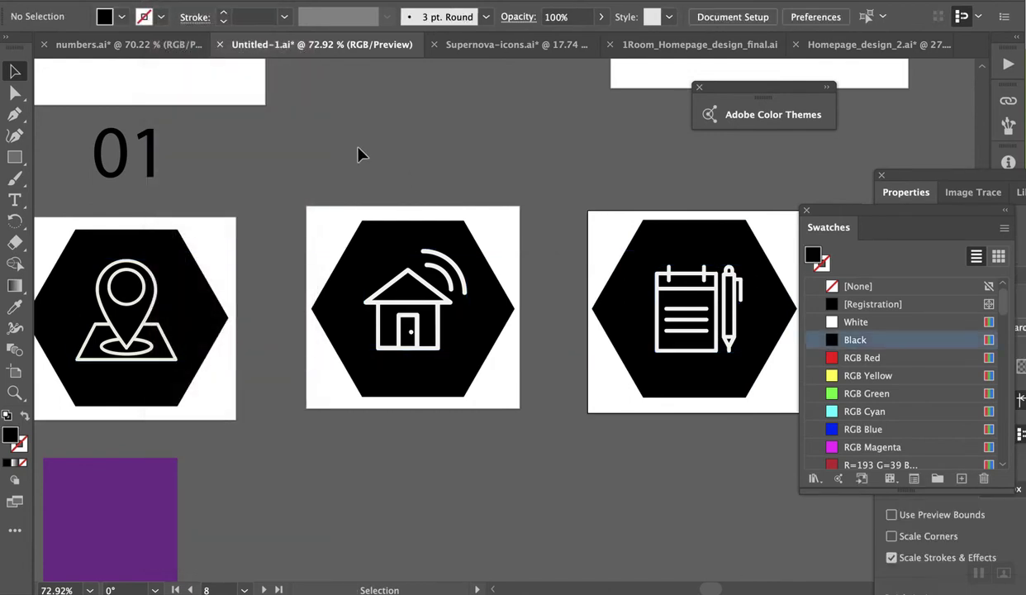
- Convert the 01 number text in numbers.ai to outlines
left_click(128, 45)
scroll(305, 265, "down", 2)
left_click(312, 283)
left_click(332, 198)
left_click(314, 284)
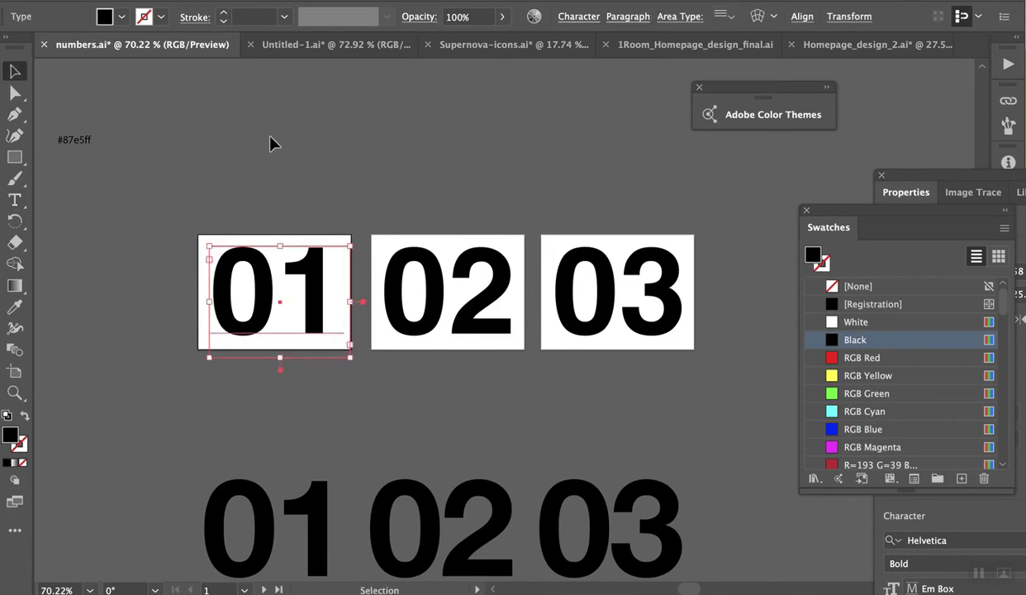
left_click(223, 0)
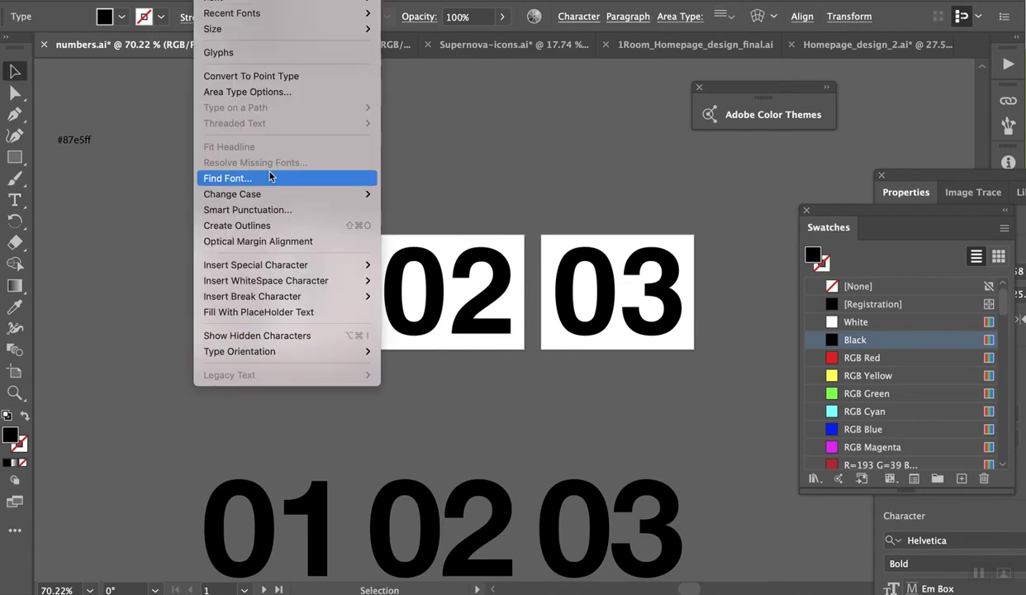
left_click(238, 225)
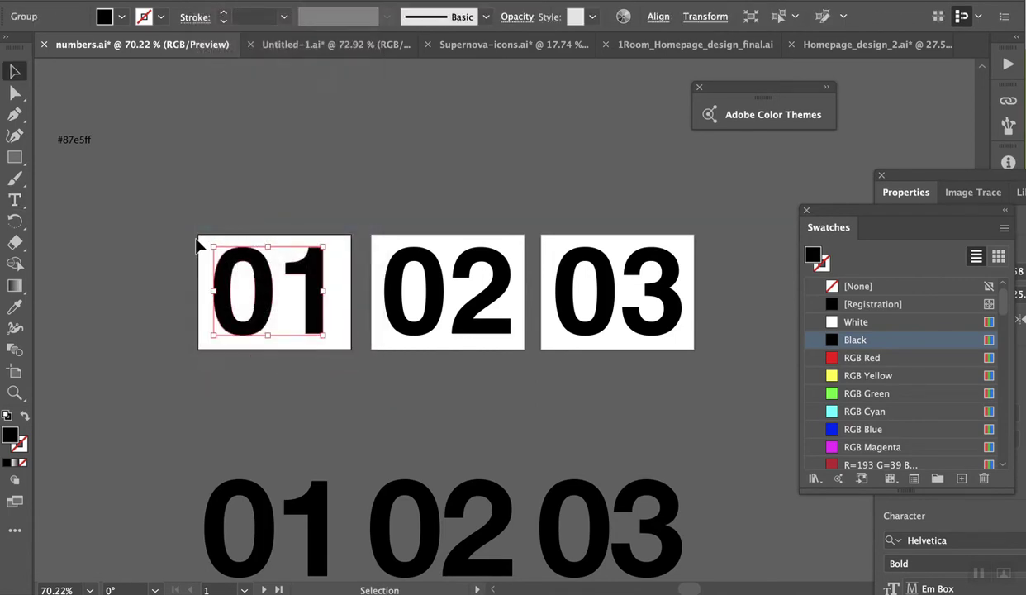
- Leave the outlined 01 group unselected and switch to Supernova-icons.ai
left_click(188, 247)
left_click(266, 259)
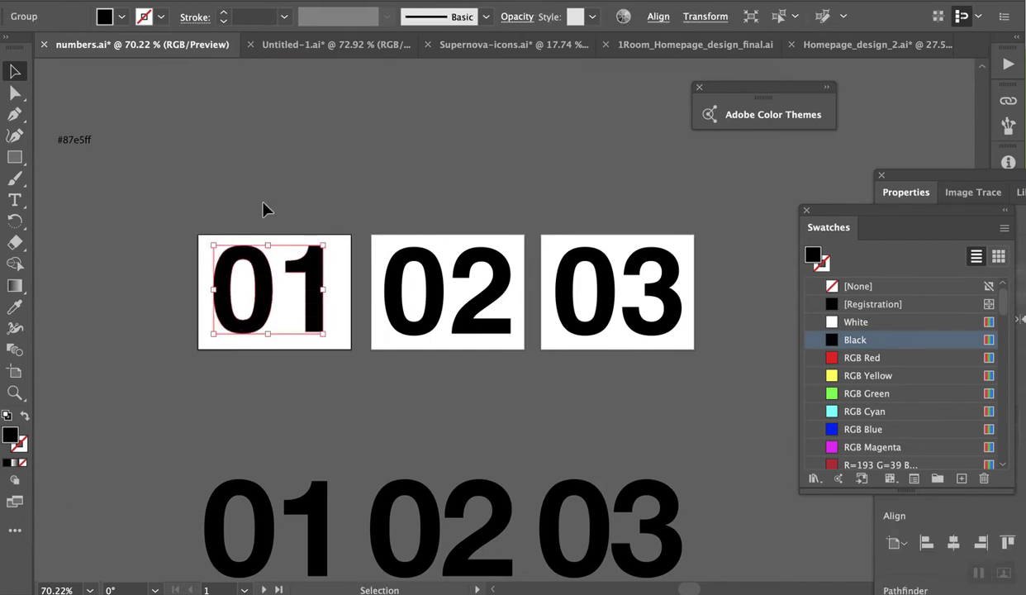
left_click(75, 395)
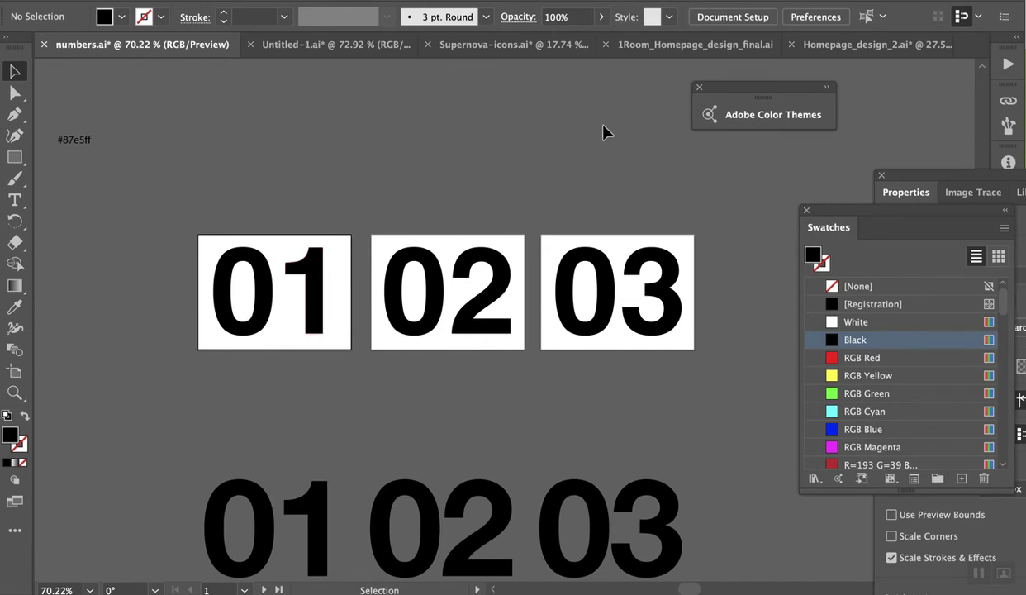
left_click(511, 47)
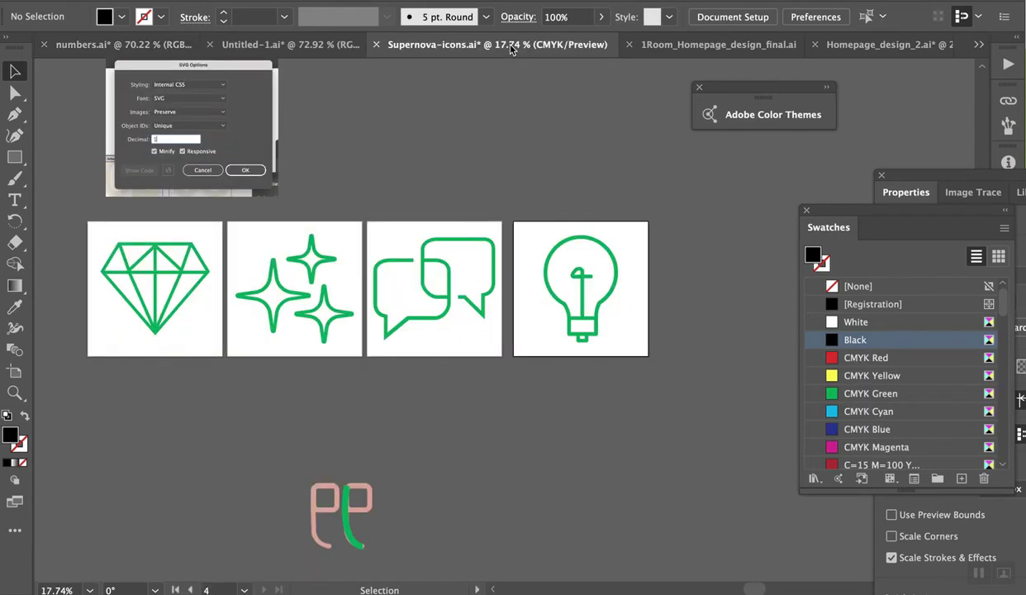
- Switch to Untitled-1.ai, enter artboard editing, and start exporting from the File menu
left_click(232, 45)
scroll(198, 149, "down", 5)
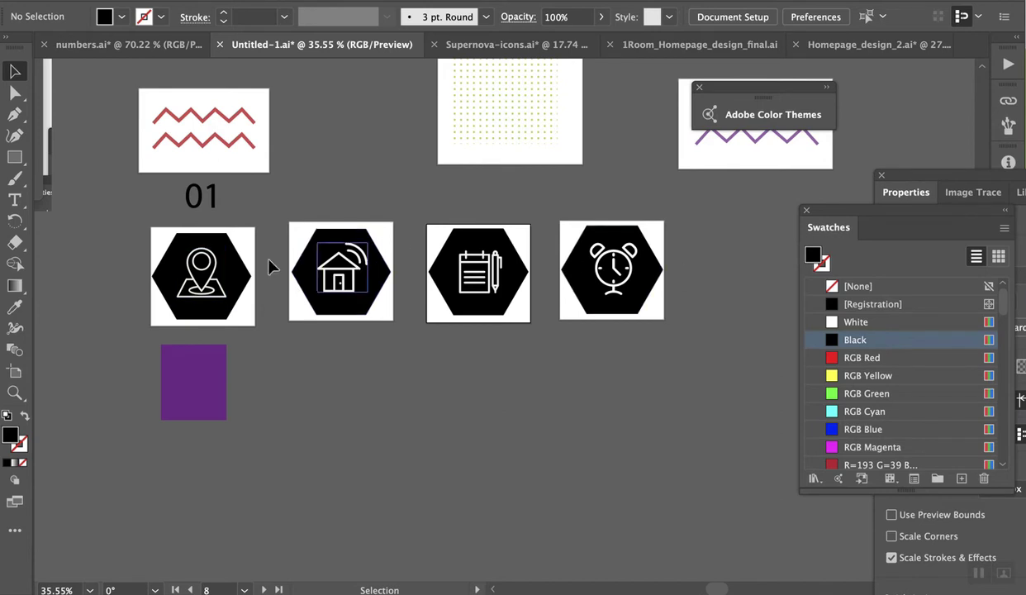
scroll(280, 270, "up", 1)
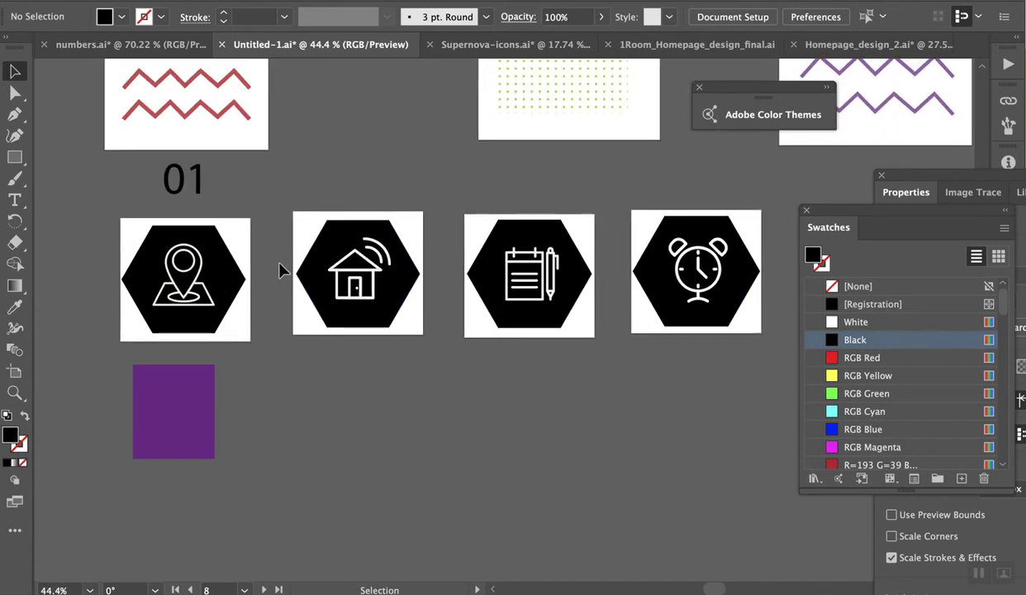
left_click(731, 17)
left_click(693, 183)
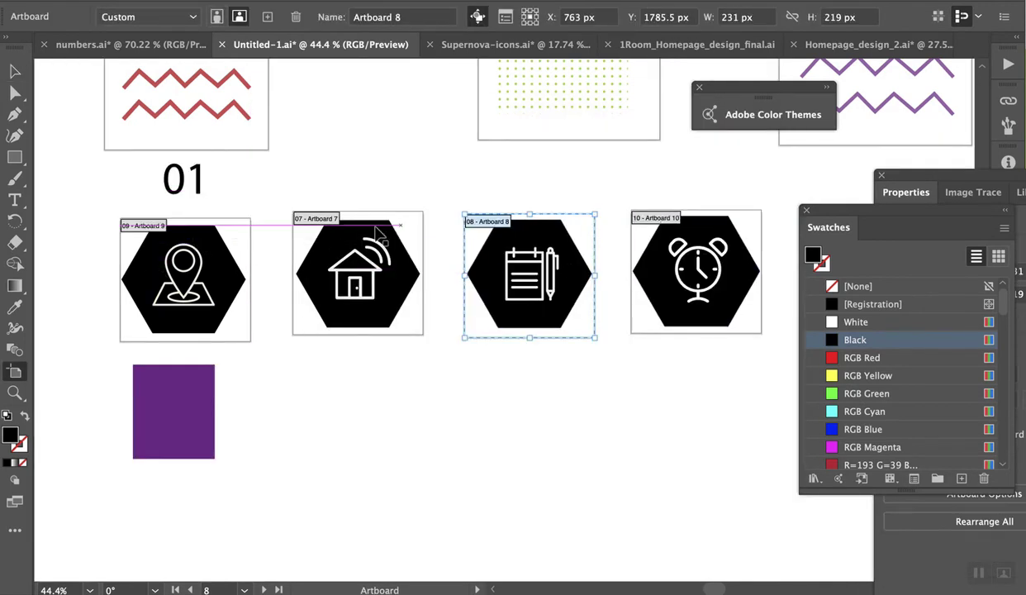
left_click(107, 0)
- Export artboards 7–10 as separate SVG files named icons, accepting the SVG options
mouse_move(180, 252)
left_click(286, 267)
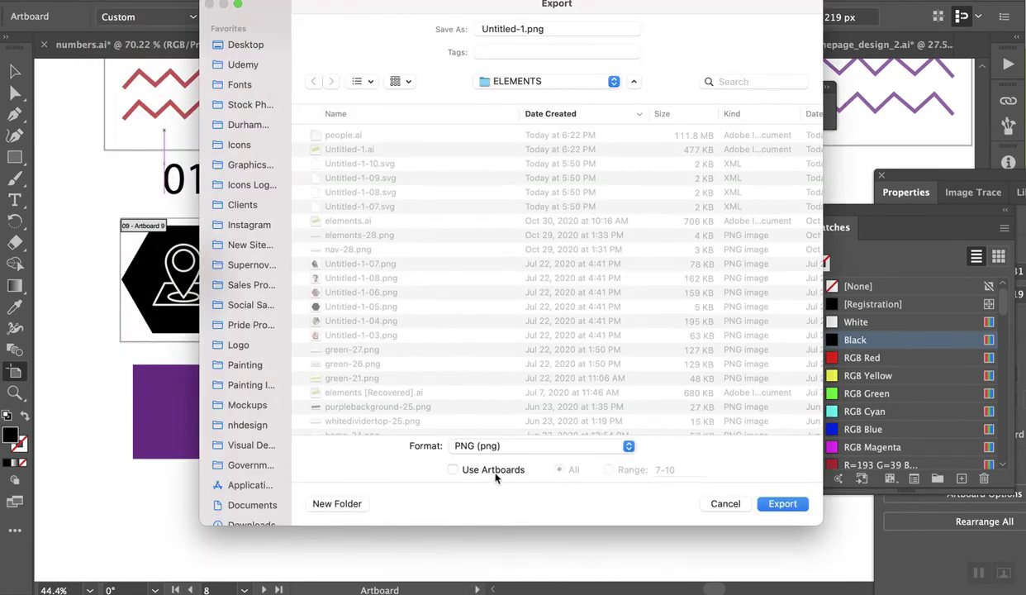
left_click(494, 470)
left_click(493, 447)
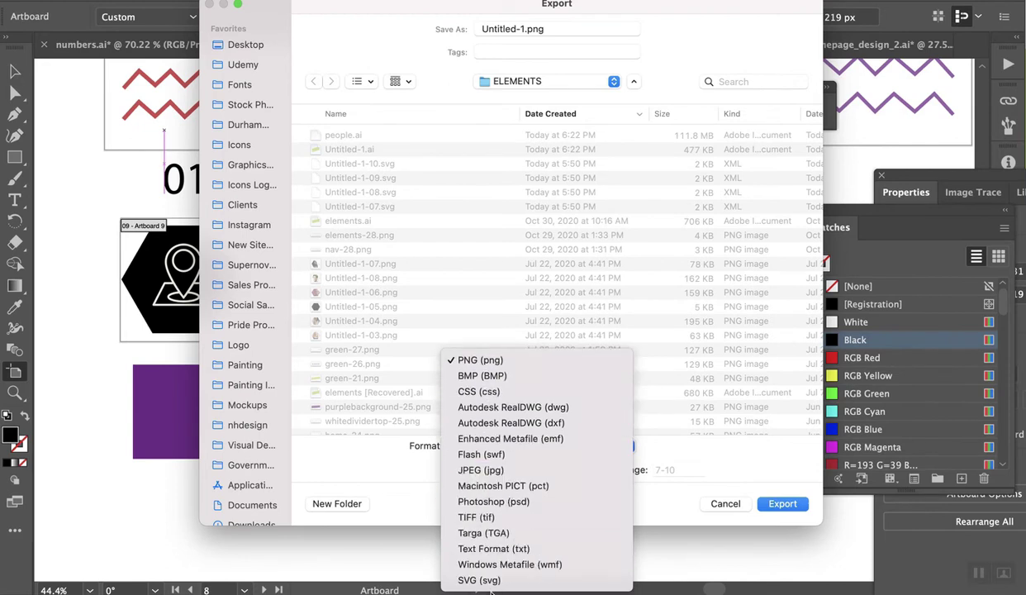
left_click(490, 580)
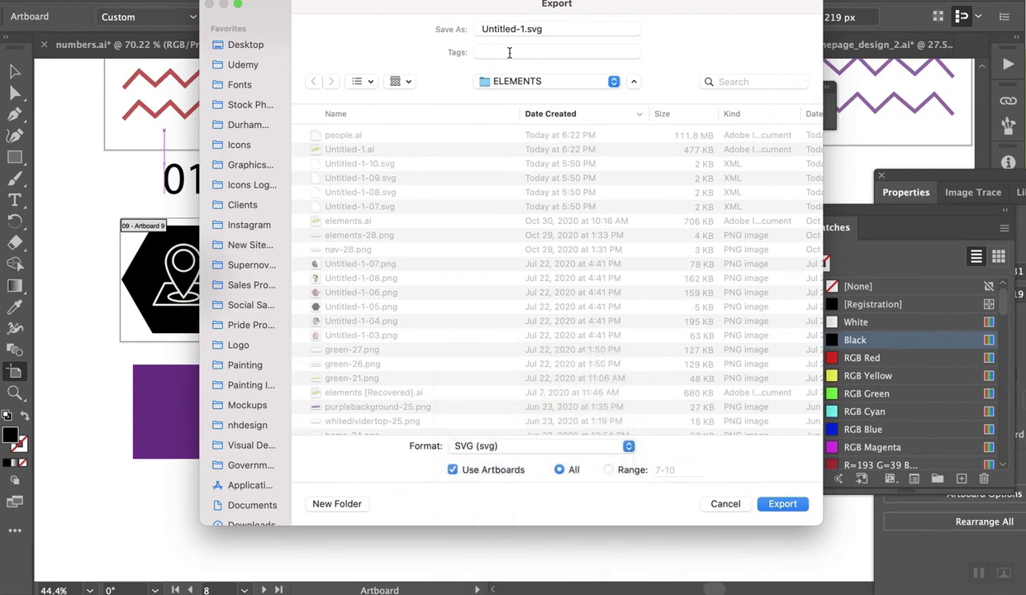
left_click_drag(523, 29, 469, 29)
type("icons")
left_click(622, 470)
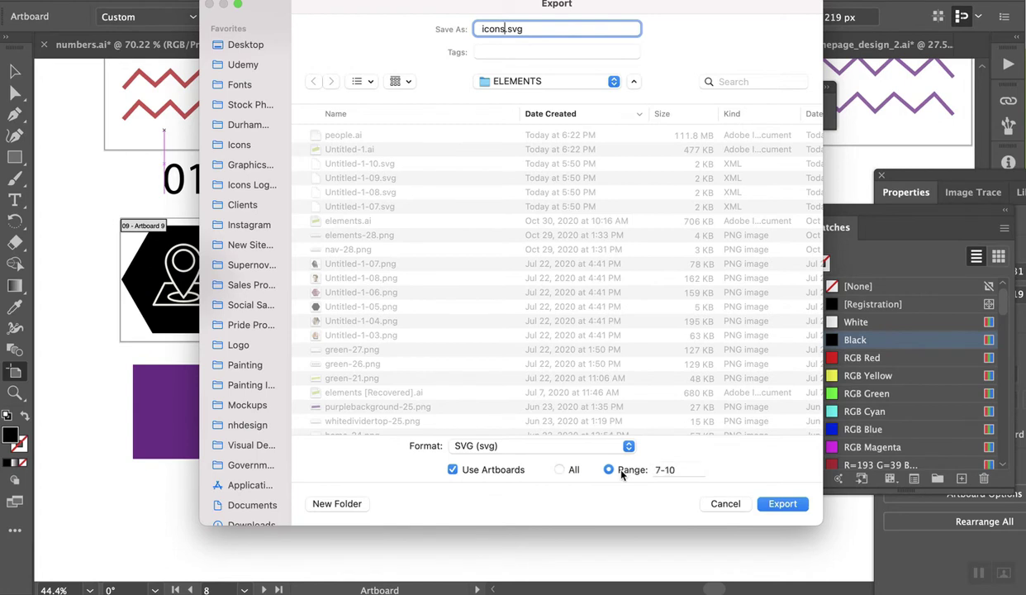
left_click(781, 510)
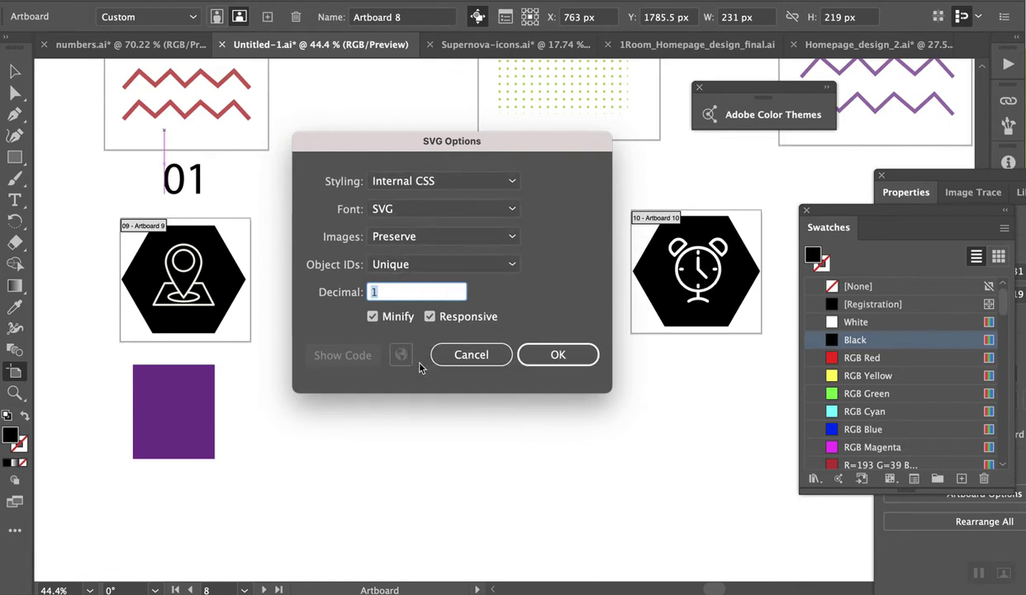
left_click(570, 364)
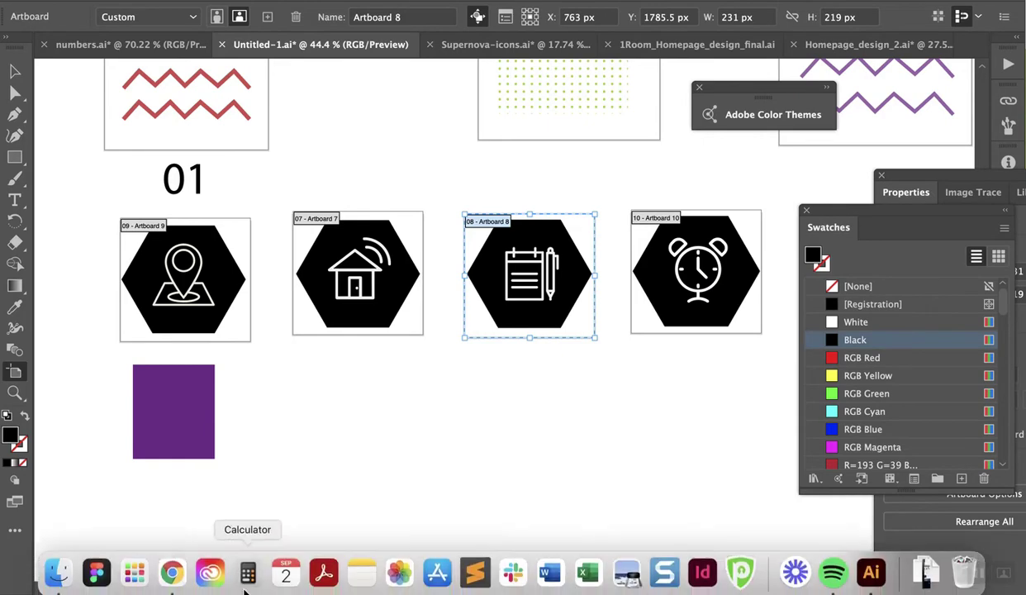
- Upload icons-07.svg to the media library and set it as the Digital Learning card's icon
left_click(172, 568)
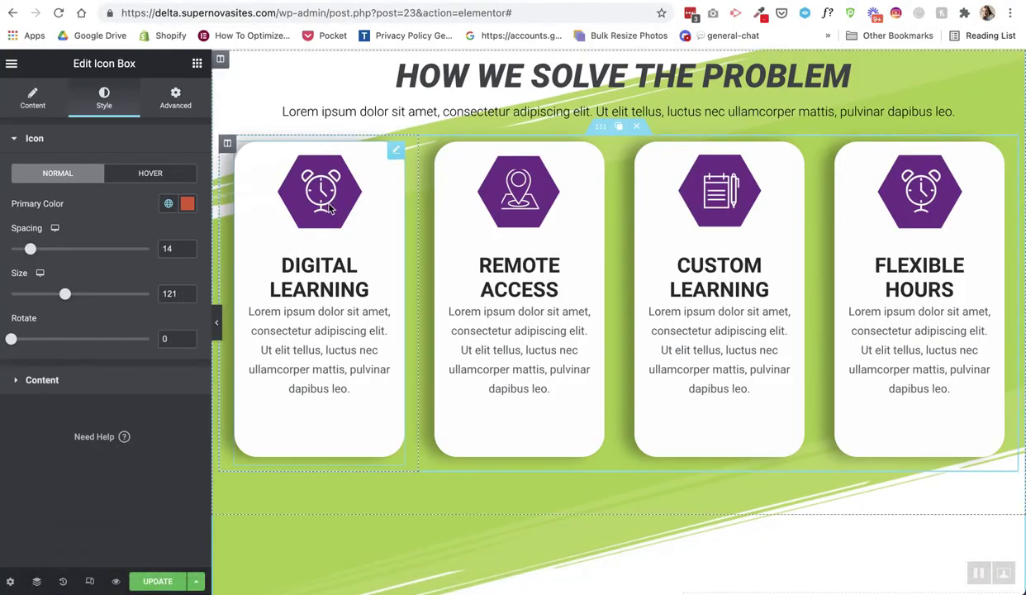
left_click(33, 98)
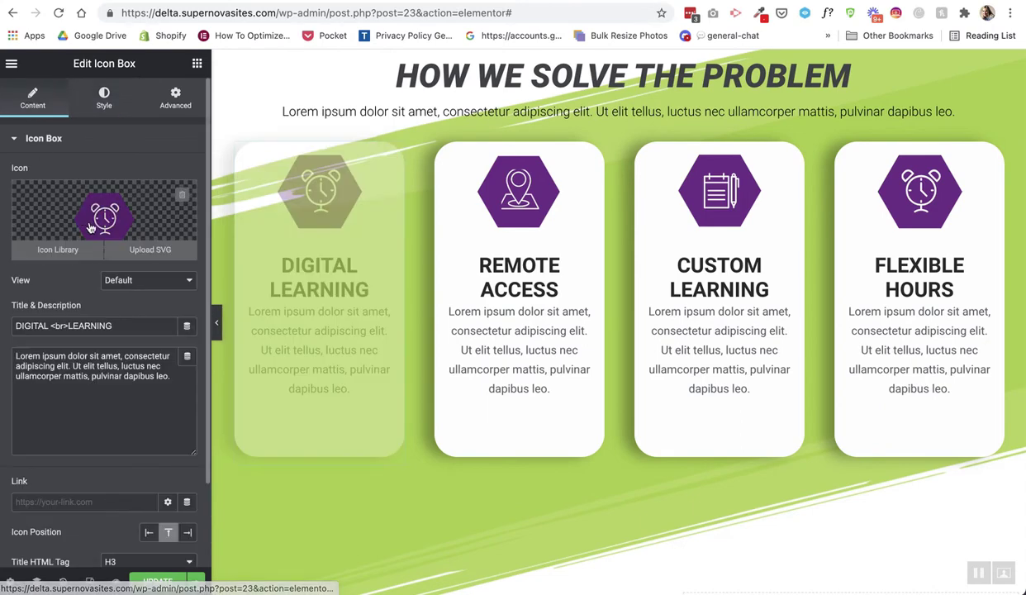
left_click(140, 250)
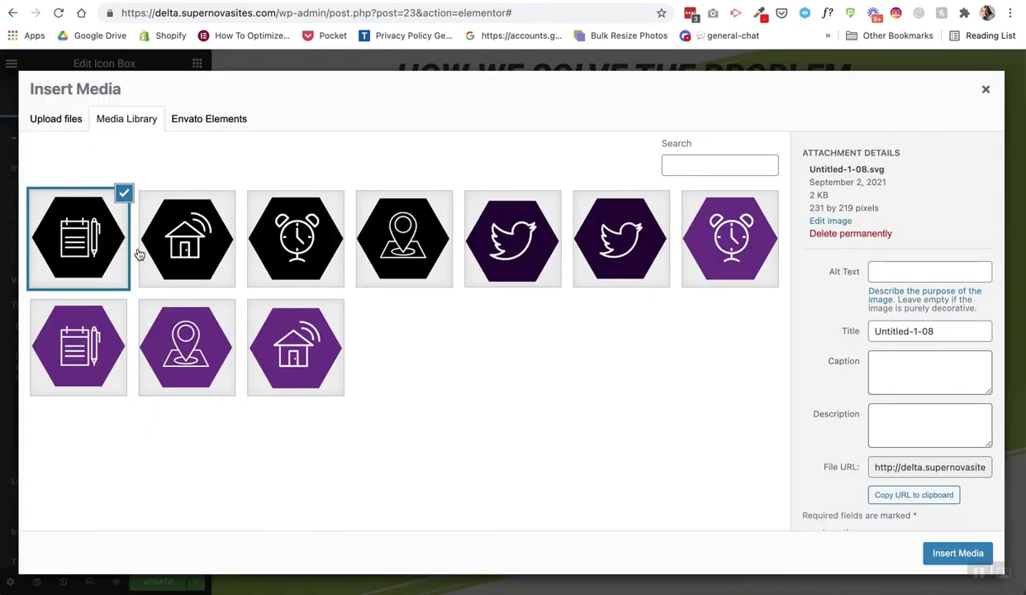
left_click(75, 119)
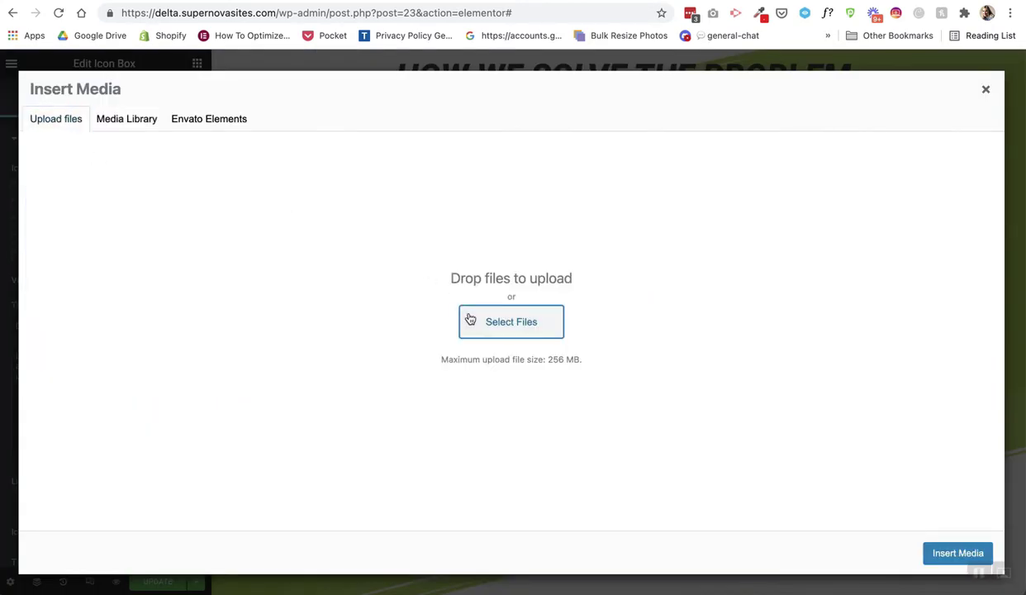
left_click(511, 322)
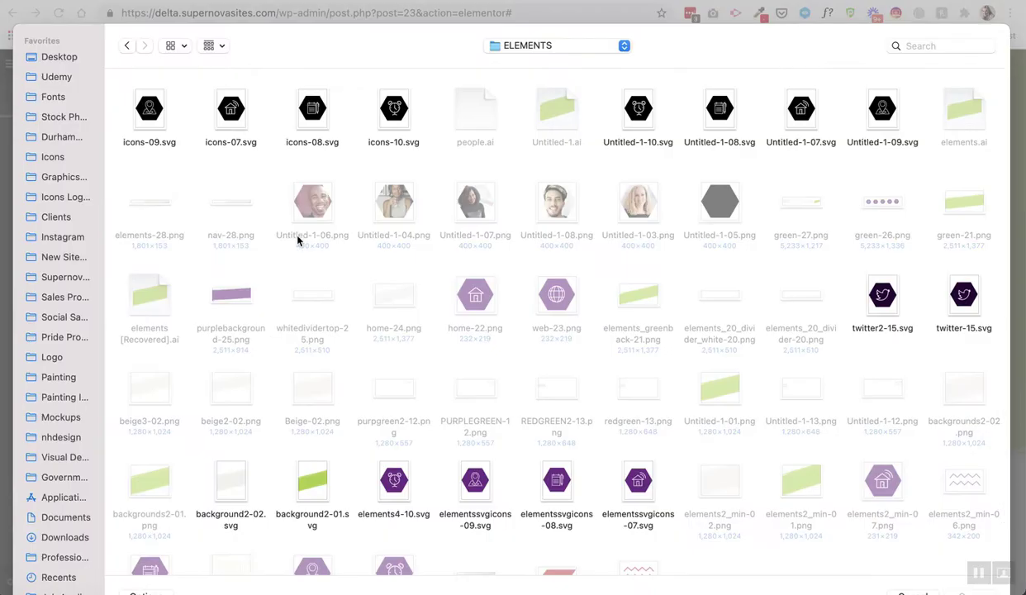
scroll(160, 142, "down", 3)
scroll(182, 132, "up", 3)
double_click(233, 111)
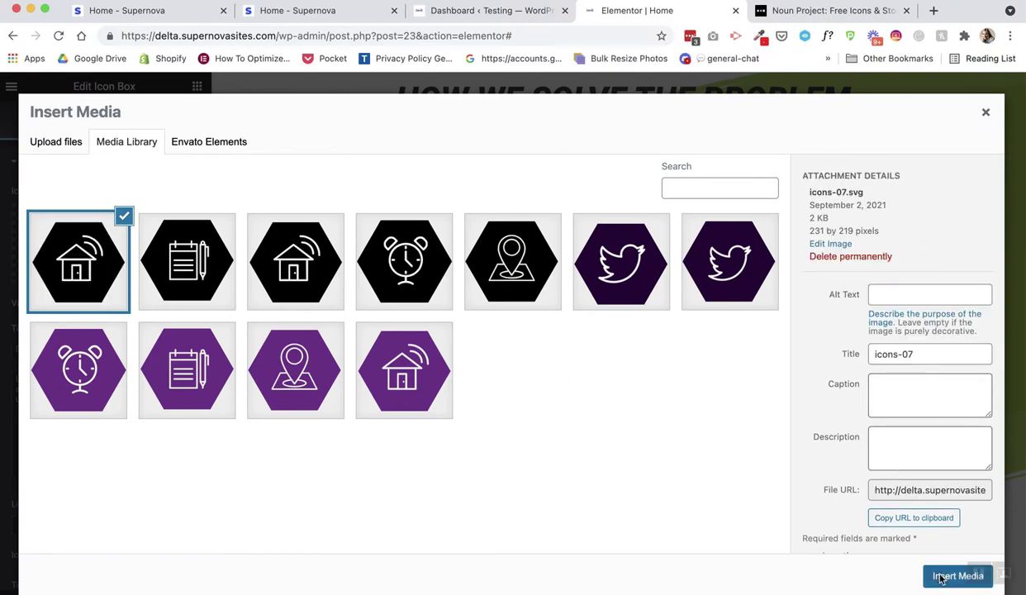
left_click(957, 576)
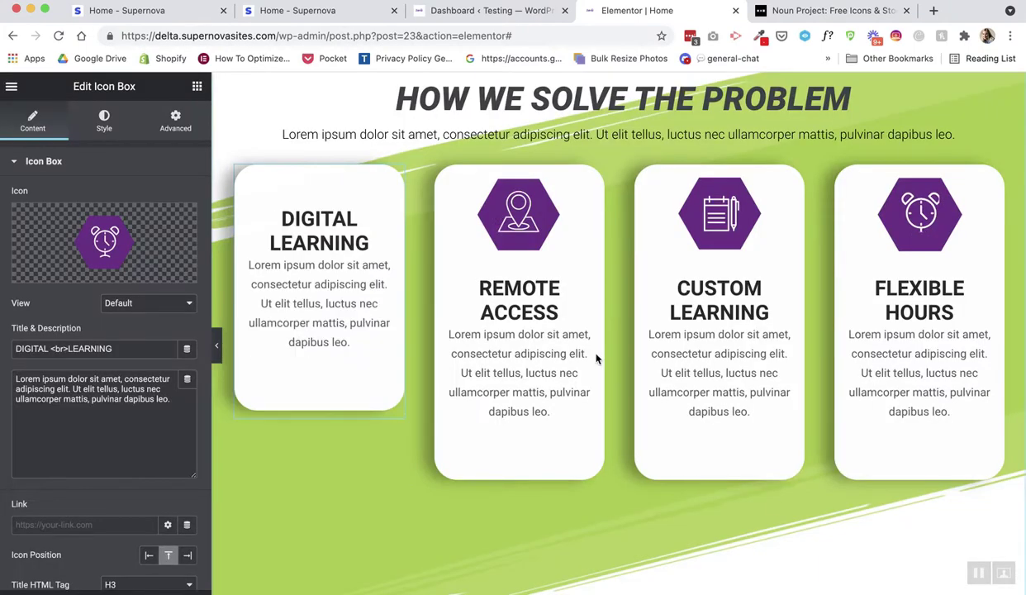
- Try a light blue saved colour, then Primary, on the icon and preview spacing and size changes
left_click(105, 120)
left_click(170, 227)
left_click(86, 419)
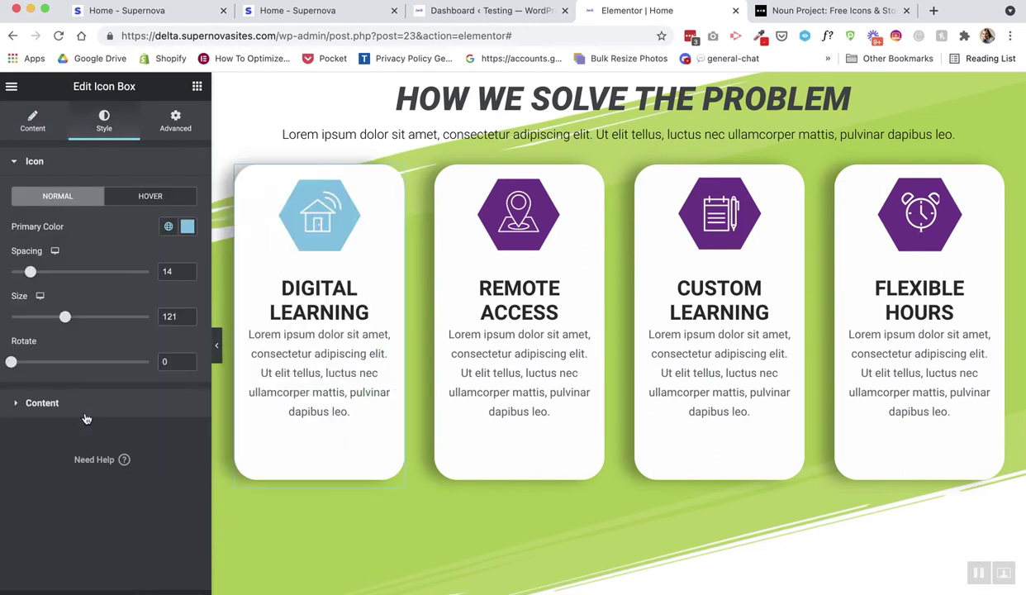
left_click(167, 227)
left_click(86, 318)
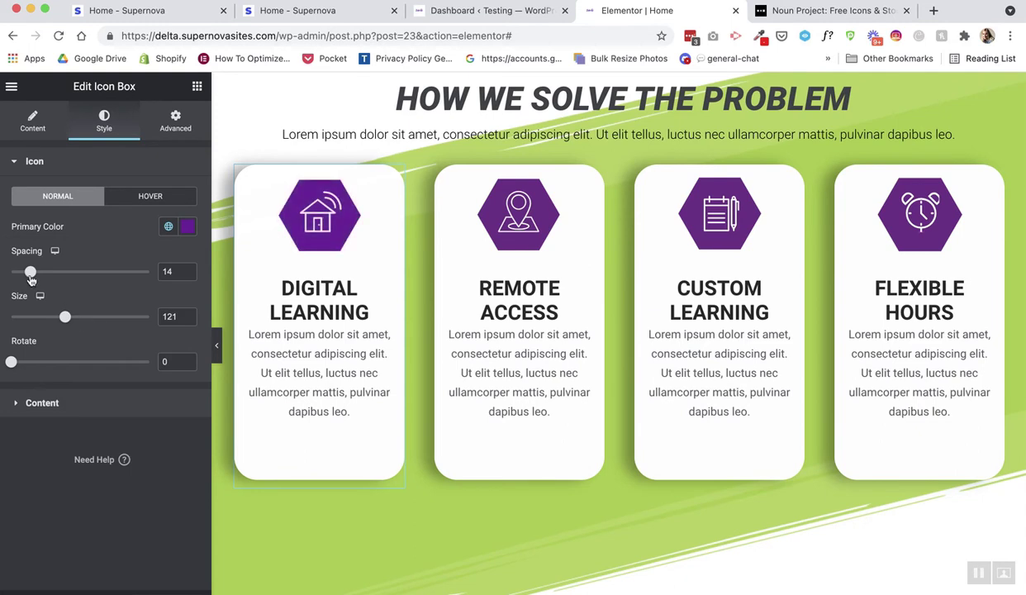
mouse_move(31, 280)
left_mouse_down()
mouse_move(41, 279)
mouse_move(31, 282)
left_mouse_up()
mouse_move(57, 324)
left_mouse_down()
mouse_move(33, 324)
mouse_move(110, 324)
mouse_move(65, 325)
left_mouse_up()
- Apply Saved Color #3 to the Digital Learning house icon
left_click(169, 225)
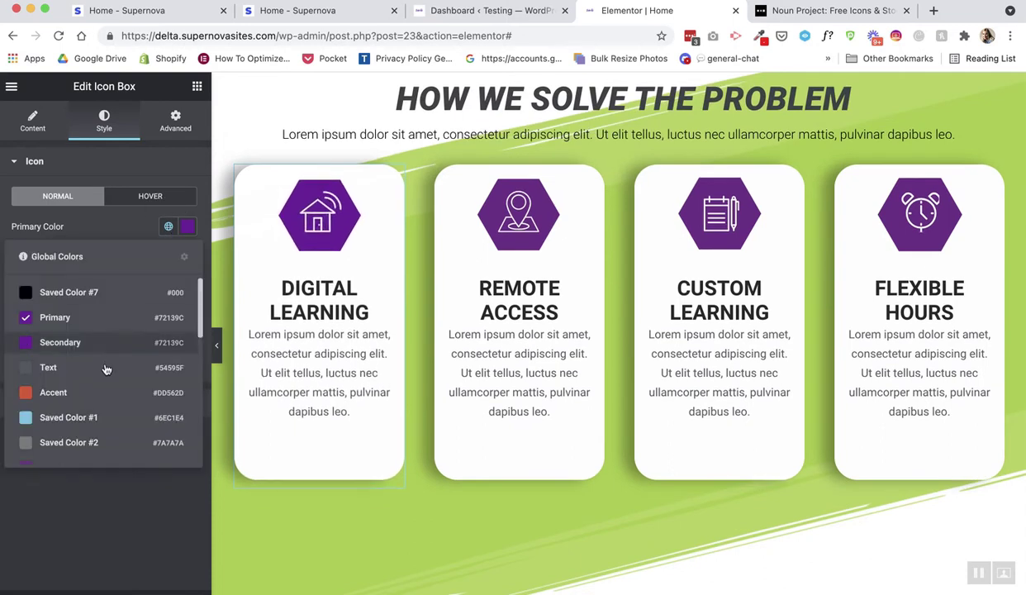
scroll(106, 369, "down", 4)
scroll(91, 363, "up", 5)
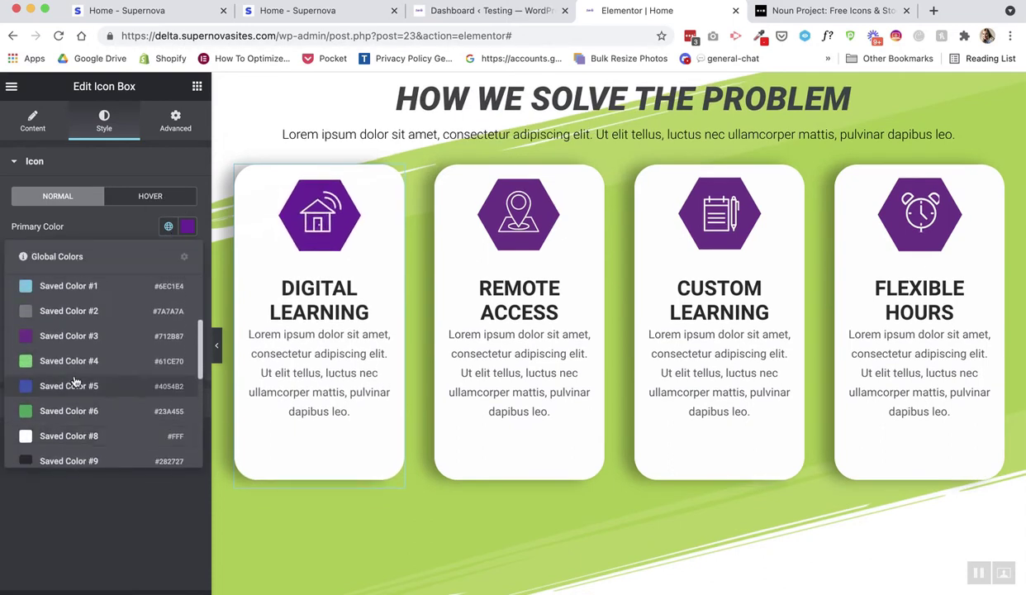
left_click(80, 331)
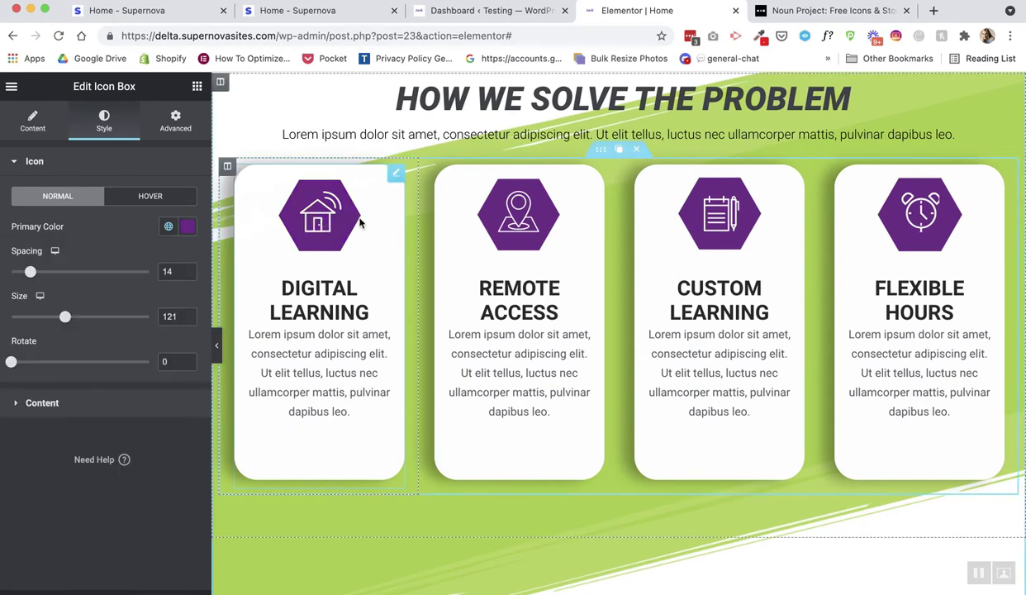
- In Supernova-icons.ai, recolour the four green line icons black
mouse_move(323, 588)
left_click(871, 567)
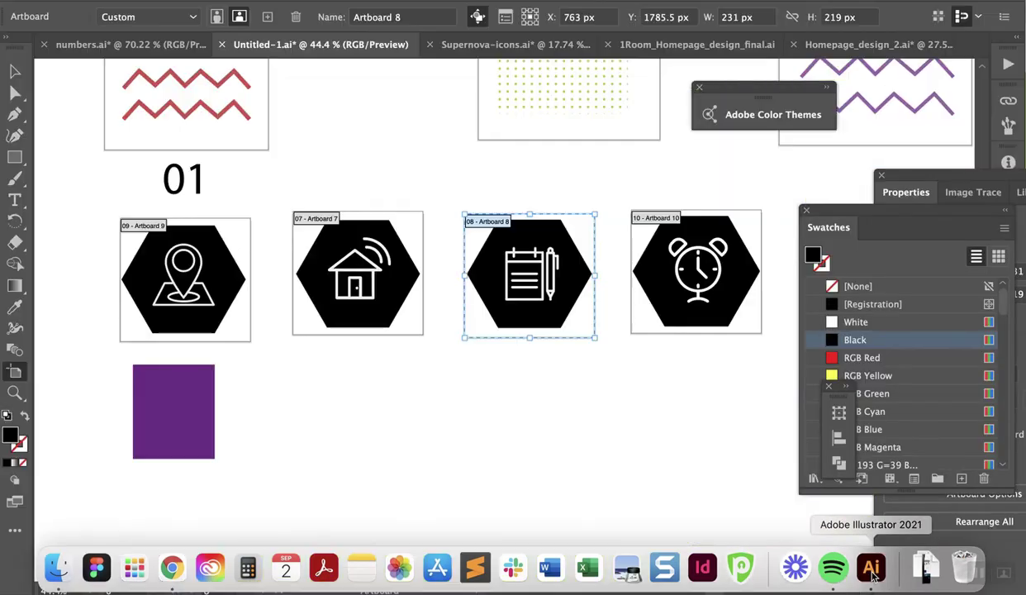
left_click(525, 50)
scroll(398, 283, "left", 3)
key("v")
left_click_drag(427, 295, 641, 328)
left_click(872, 393)
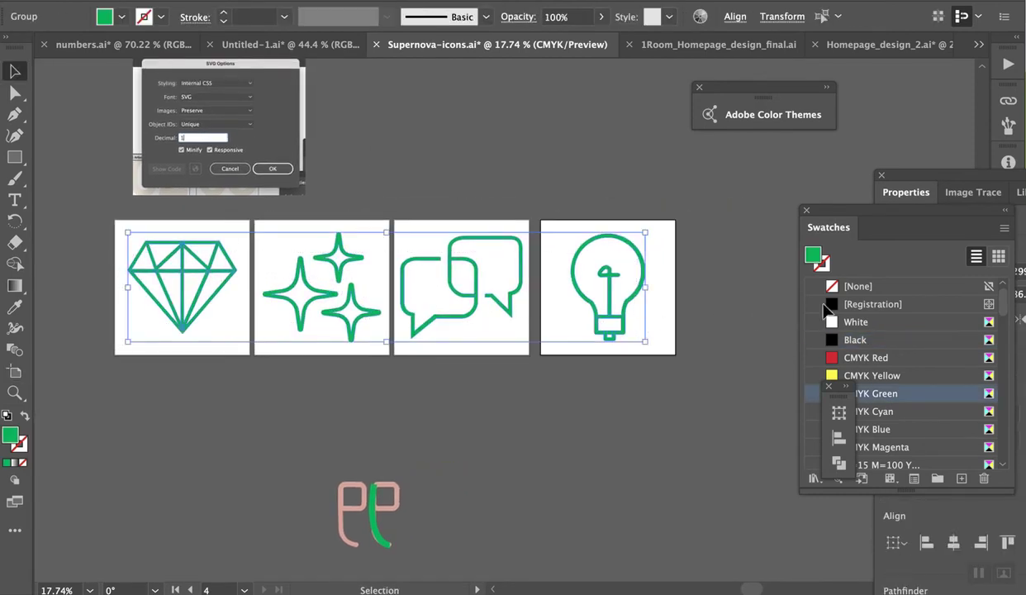
left_click(846, 340)
left_click(306, 443)
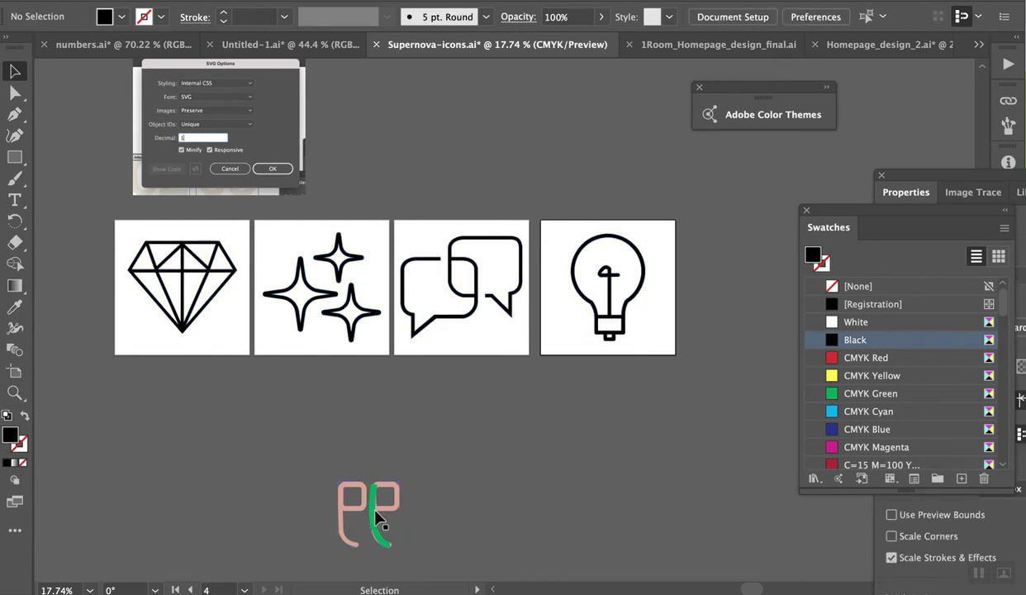
- Move a stray green stroke piece off the pink letter and check the four icon groups
mouse_move(376, 518)
left_mouse_down()
mouse_move(413, 522)
mouse_move(402, 522)
left_mouse_up()
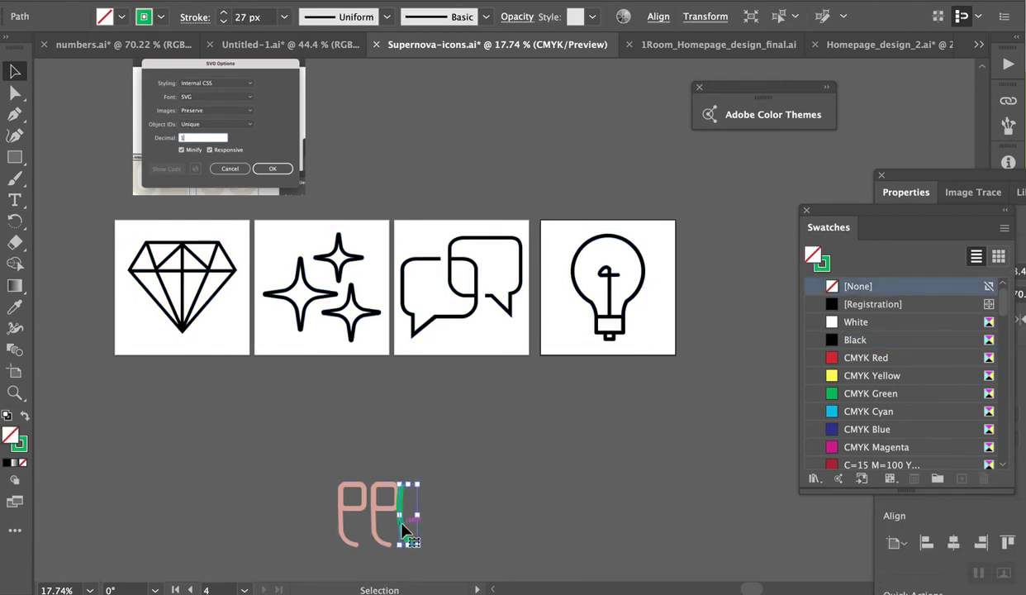
left_click(183, 277)
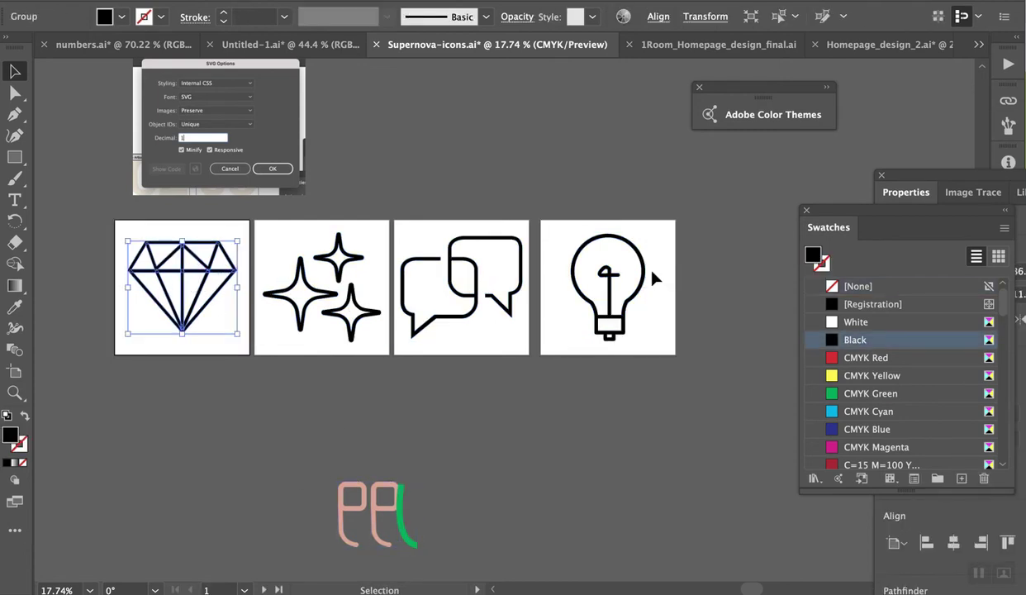
left_click_drag(652, 278, 57, 279)
left_click(178, 0)
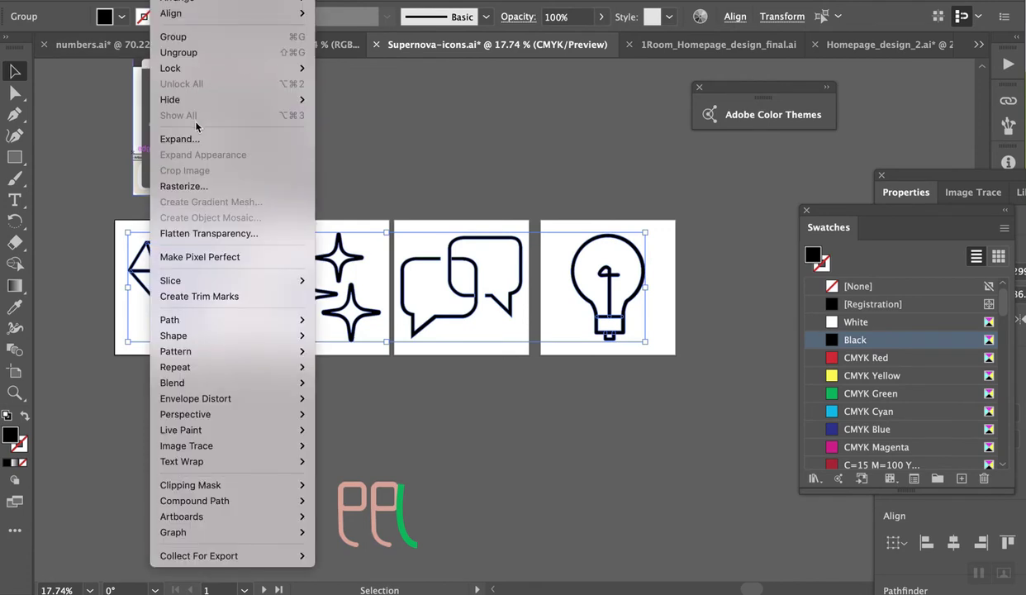
key("Escape")
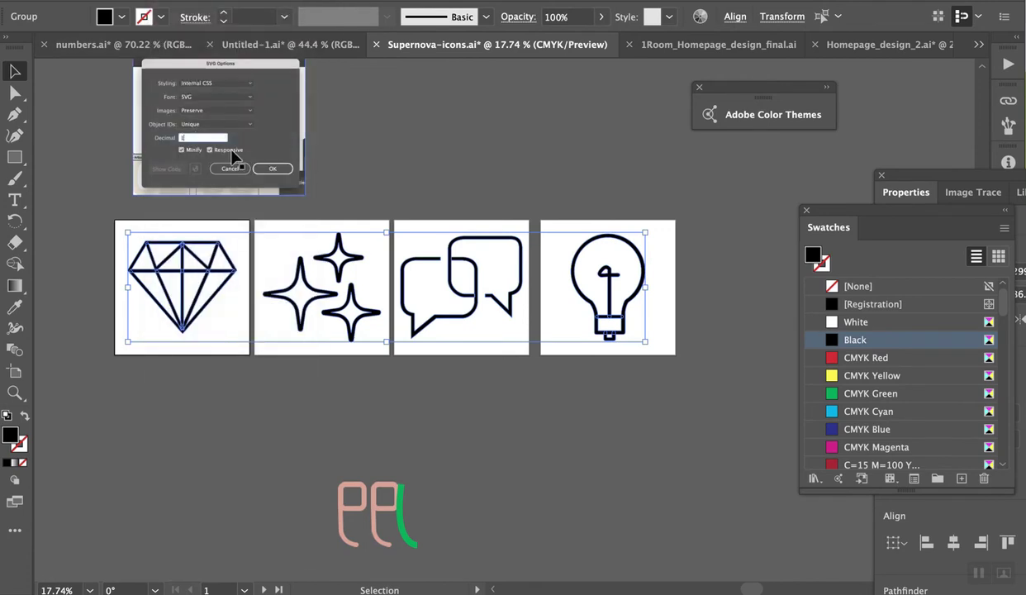
left_click(405, 143)
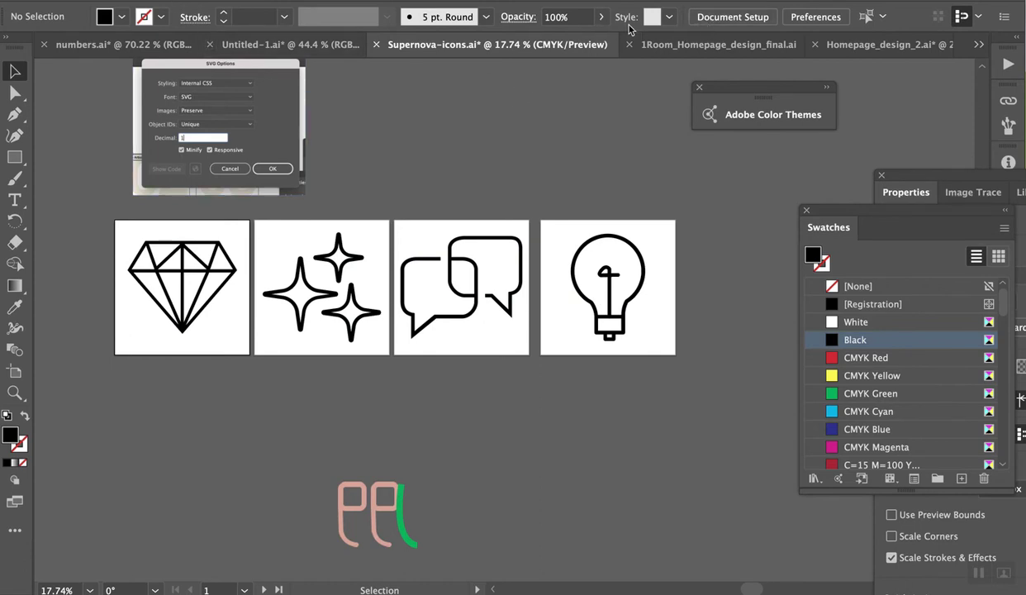
- Start an Export As of each artboard separately in SVG format
left_click(707, 17)
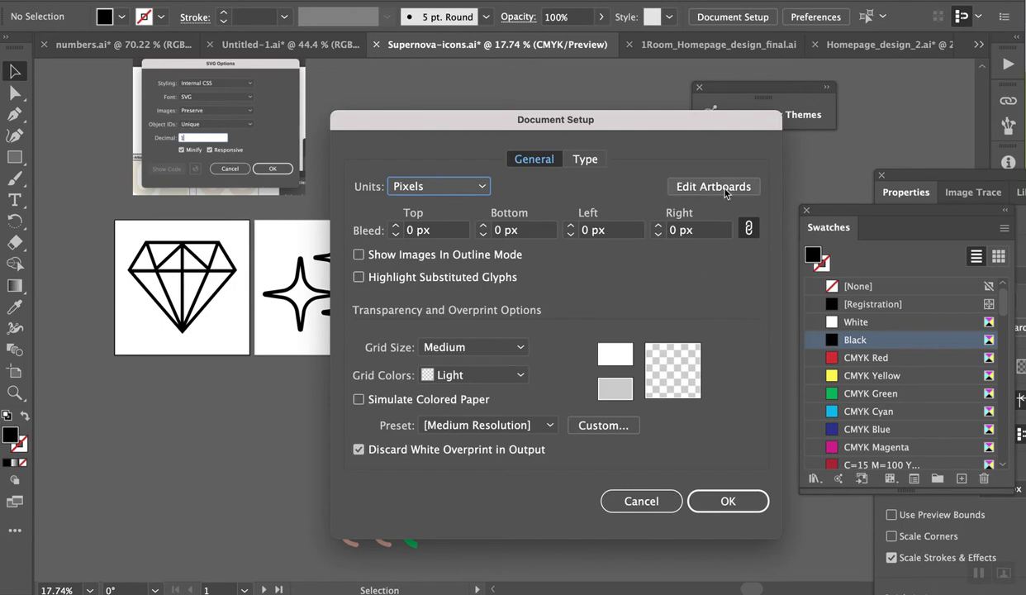
left_click(712, 185)
left_click(104, 0)
mouse_move(174, 259)
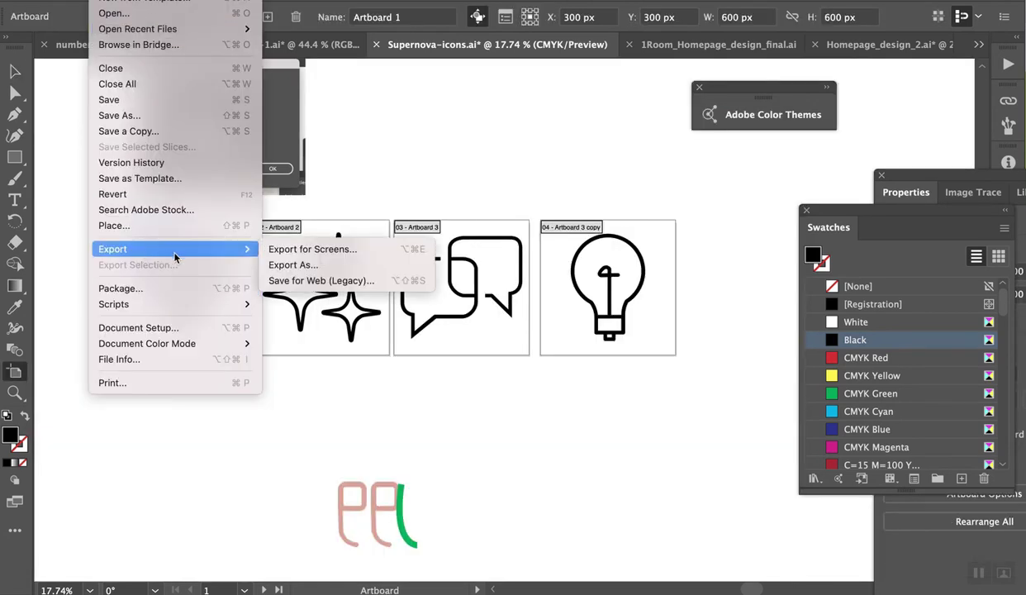
left_click(267, 266)
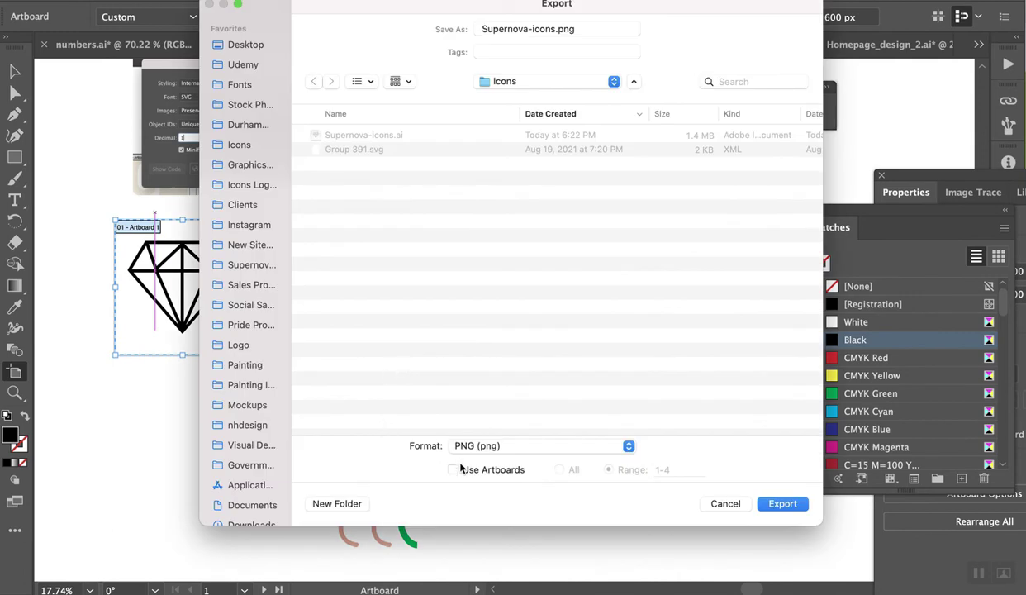
left_click(460, 469)
left_click(456, 445)
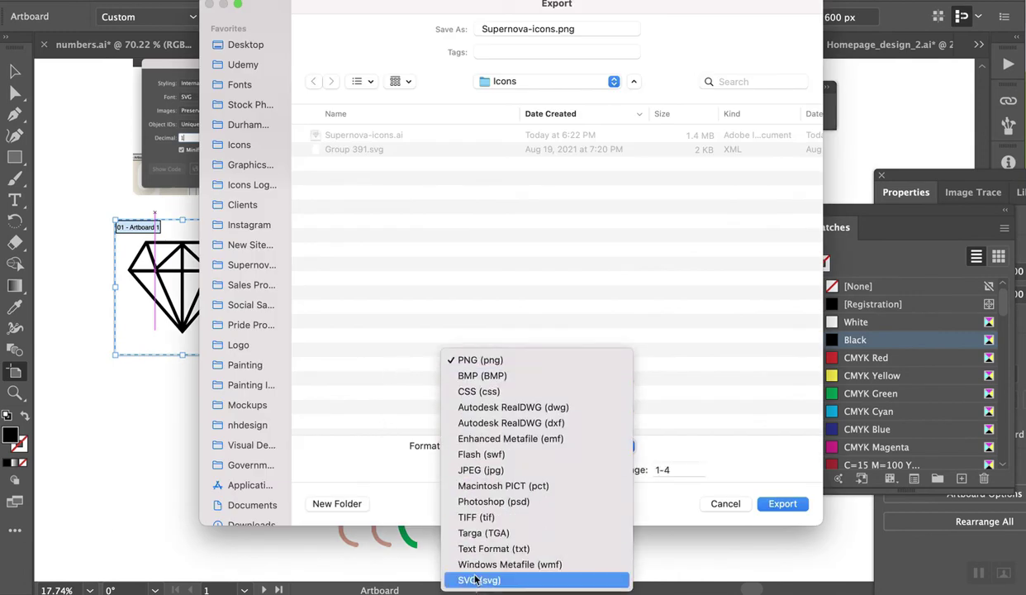
left_click(476, 580)
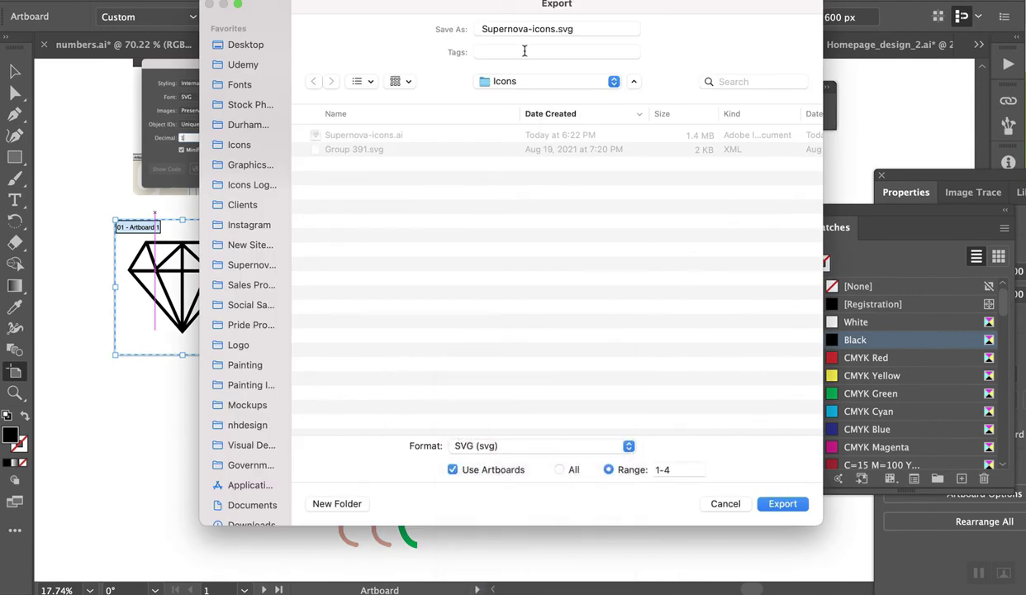
- Name the SVG files icons, confirm the SVG options, and return to the browser
left_click_drag(482, 29, 563, 29)
type("icons-hp")
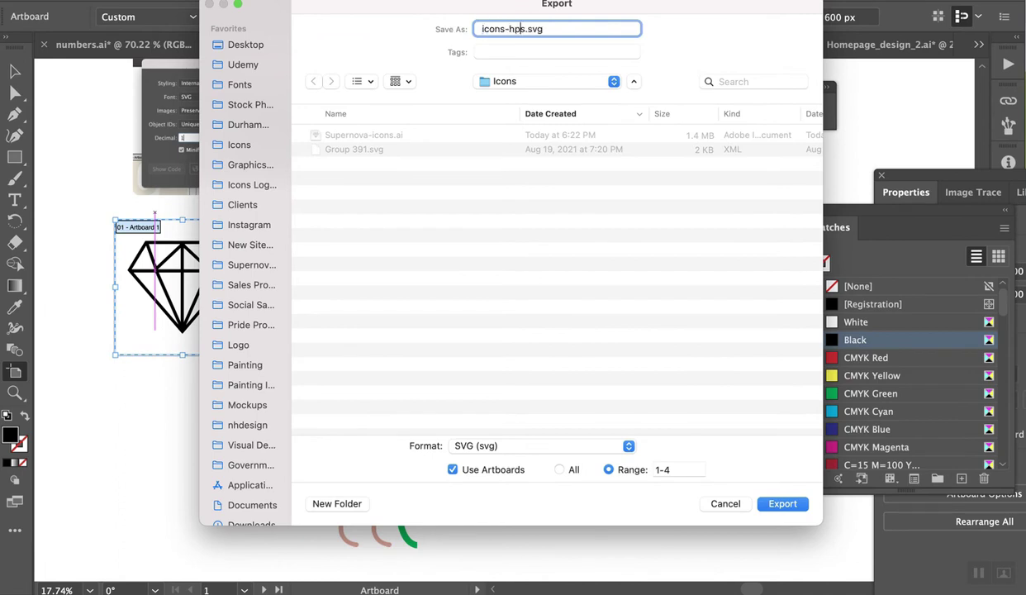
key("Return")
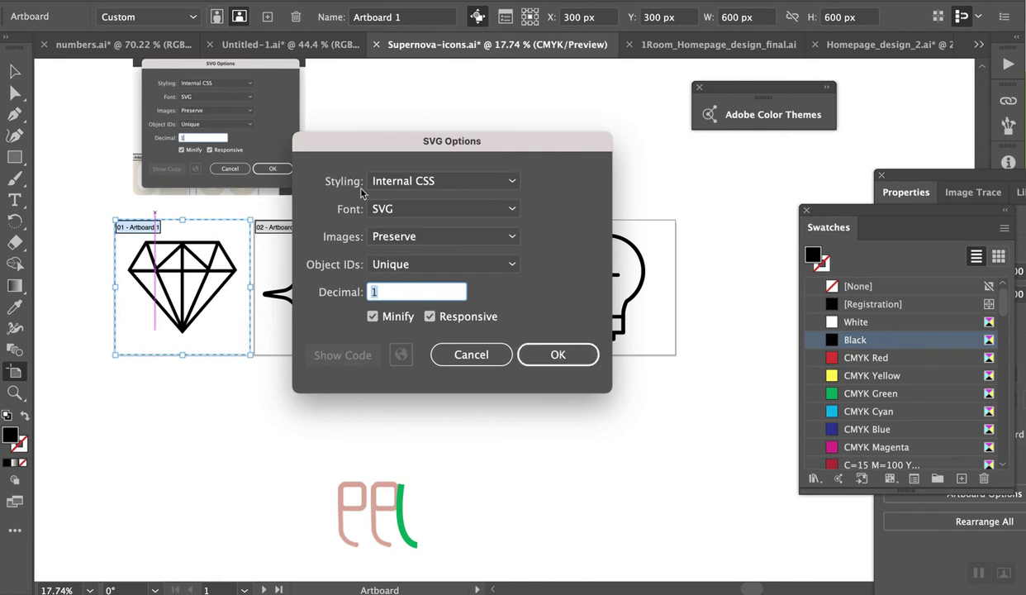
left_click(587, 355)
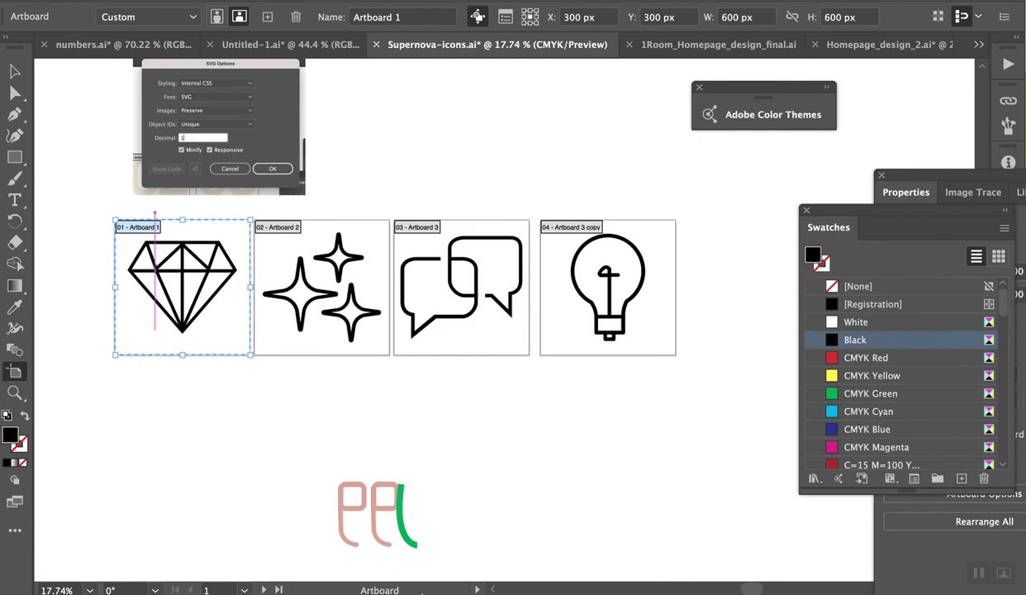
left_click(183, 580)
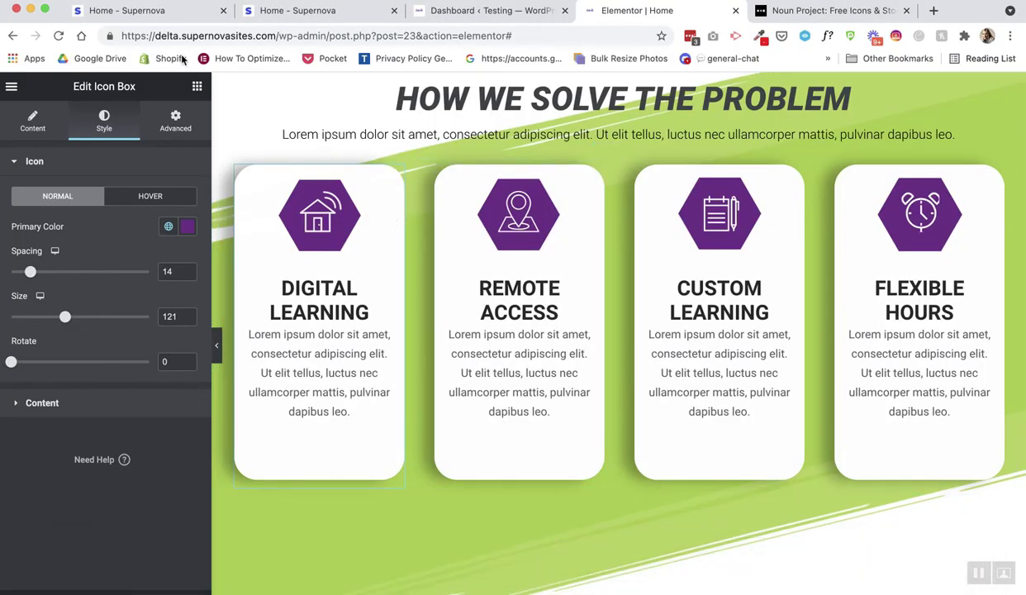
- On the Supernova homepage in Elementor, select the Value icon and open Upload SVG's media library
left_click(294, 14)
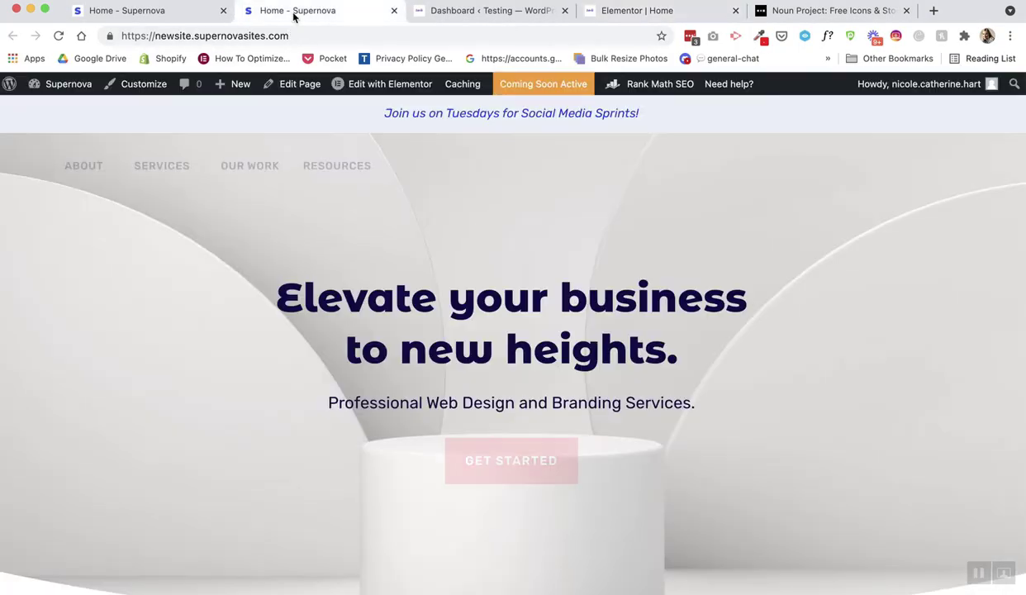
left_click(174, 14)
scroll(290, 302, "down", 3)
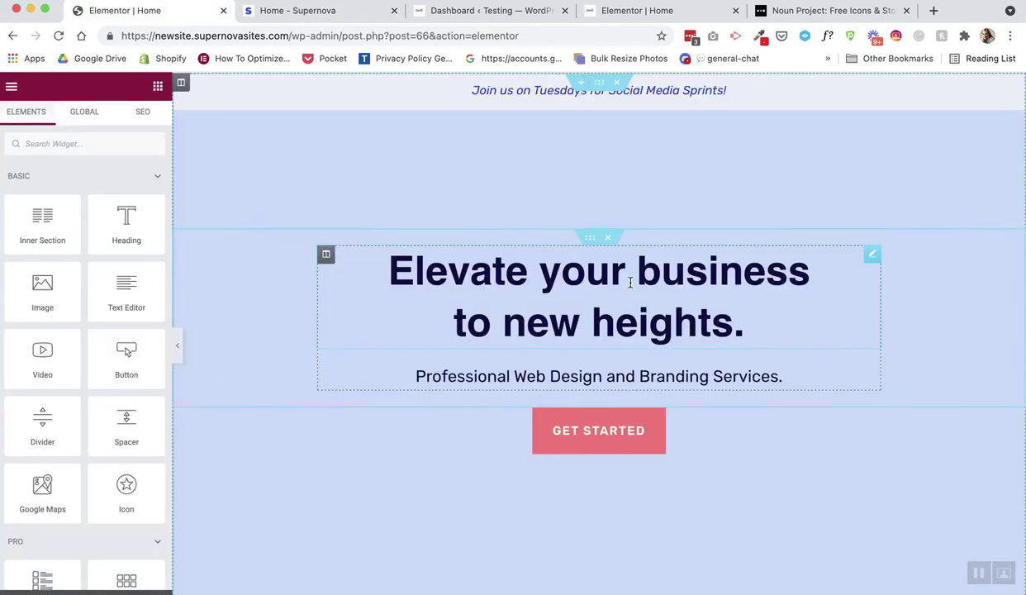
scroll(629, 283, "down", 5)
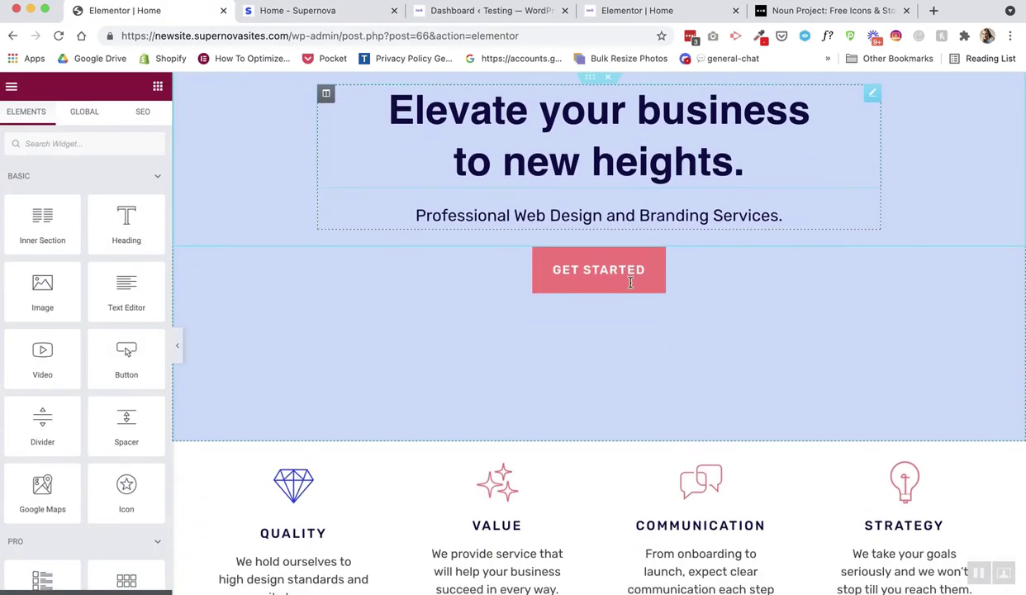
scroll(499, 259, "up", 5)
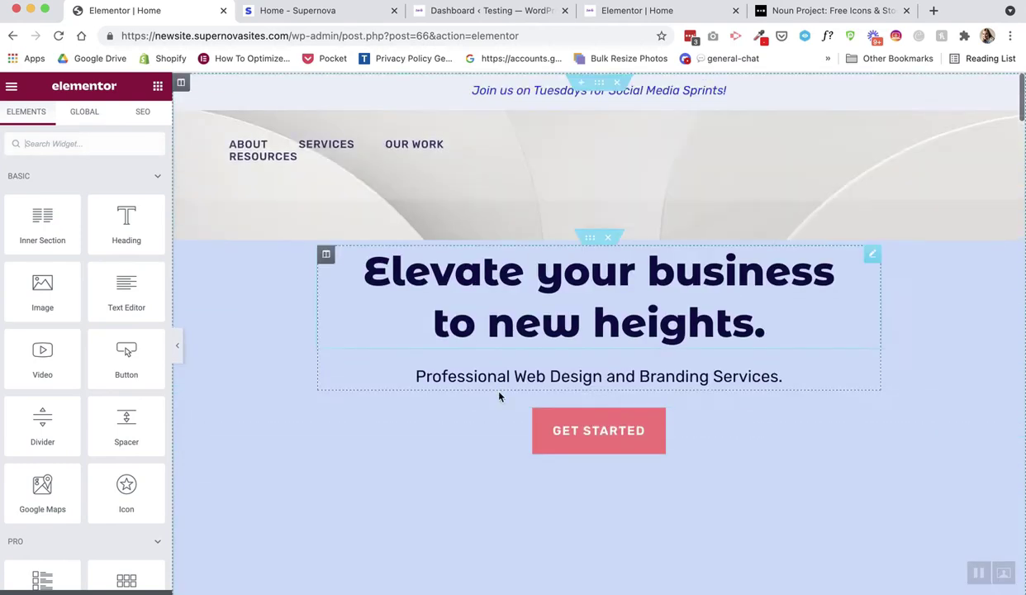
scroll(504, 364, "down", 5)
left_click(513, 324)
left_click(112, 260)
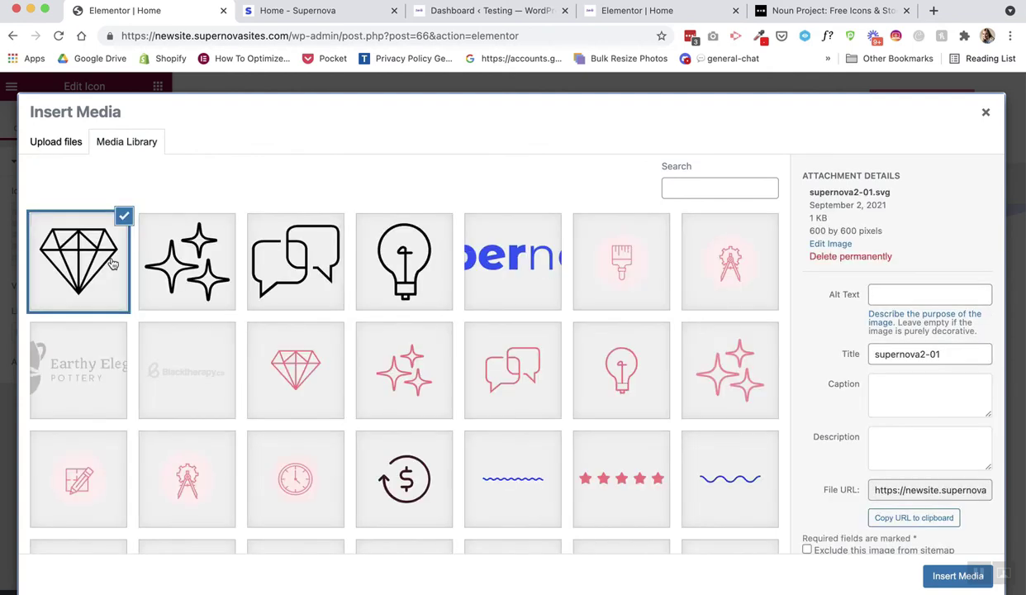
- Replace the Value icon with the sparkle SVG and color it the global Primary blue
left_click(294, 370)
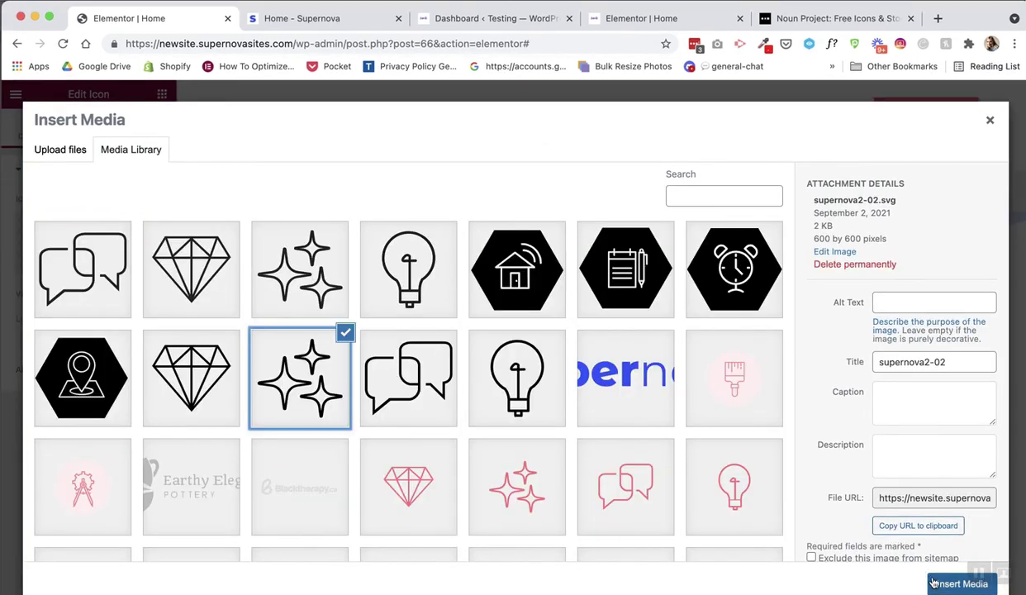
left_click(959, 583)
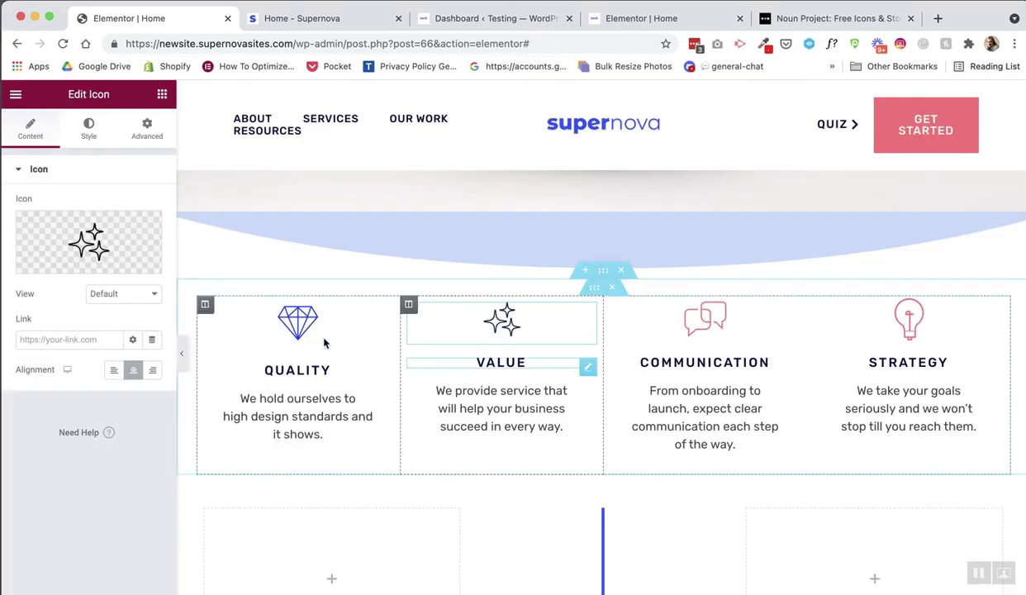
left_click(88, 130)
left_click(133, 234)
left_click(83, 373)
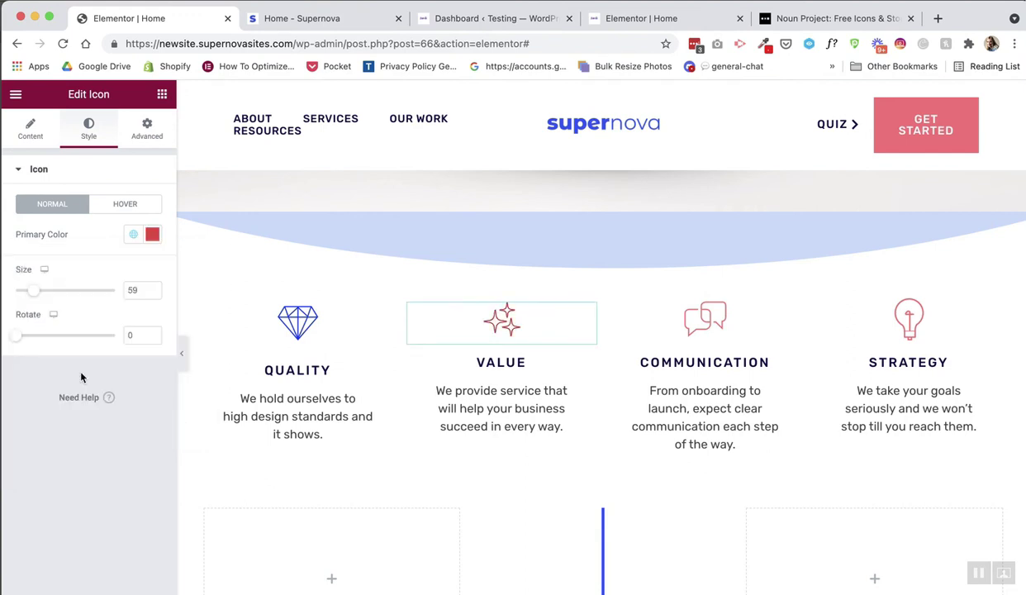
left_click(133, 235)
scroll(87, 354, "down", 2)
scroll(87, 354, "down", 1)
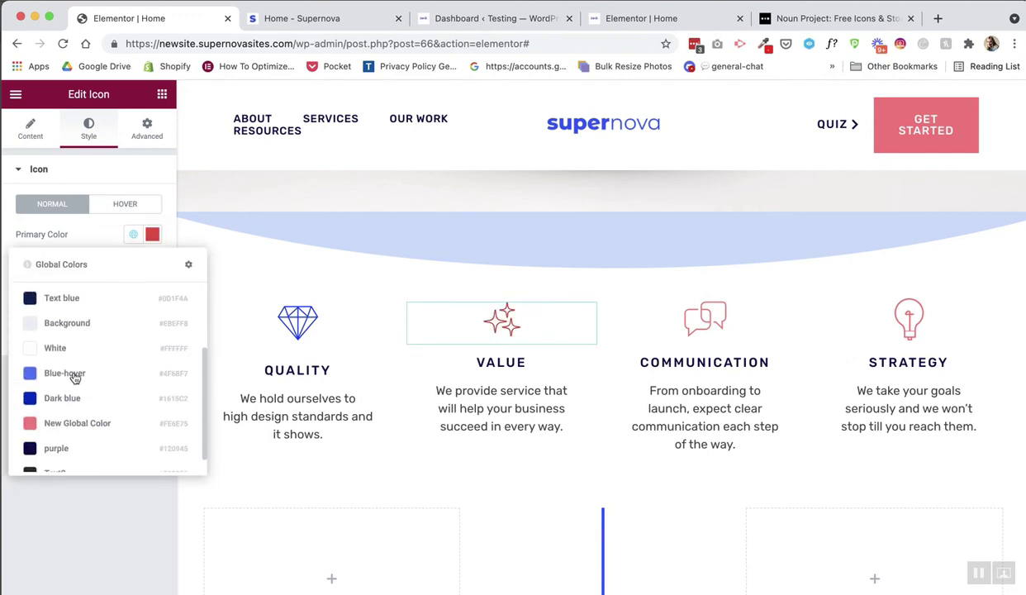
left_click(68, 423)
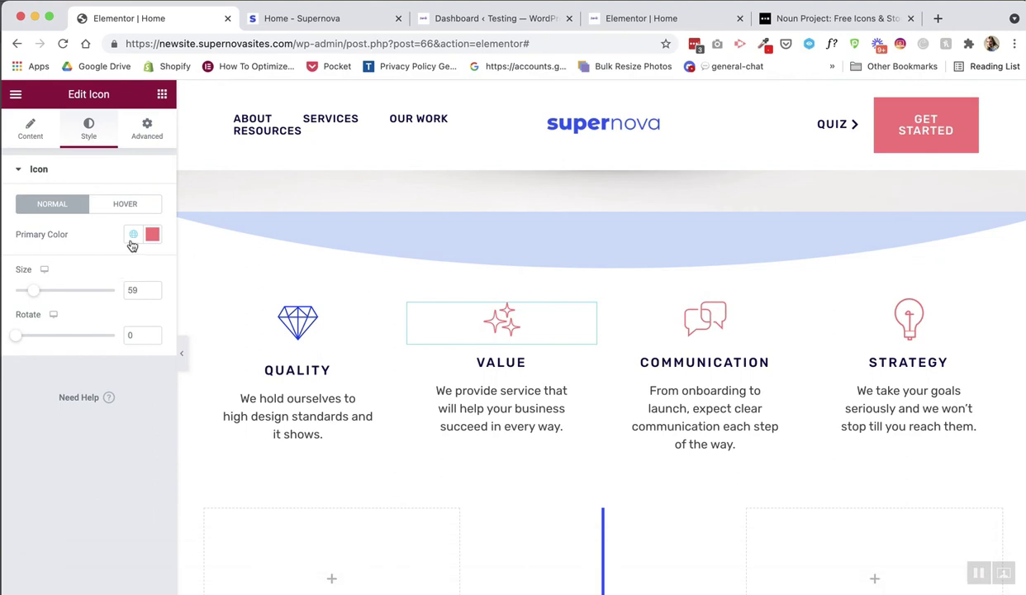
left_click(133, 234)
left_click(57, 300)
- Replace the Communication icon with the speech-bubble SVG from the media library
left_click(700, 342)
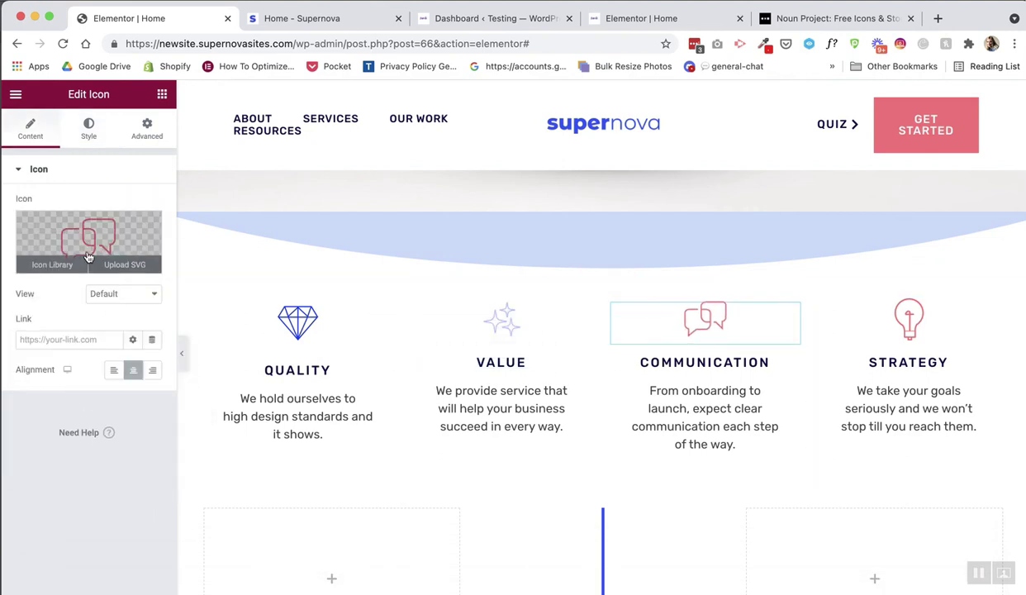
left_click(112, 264)
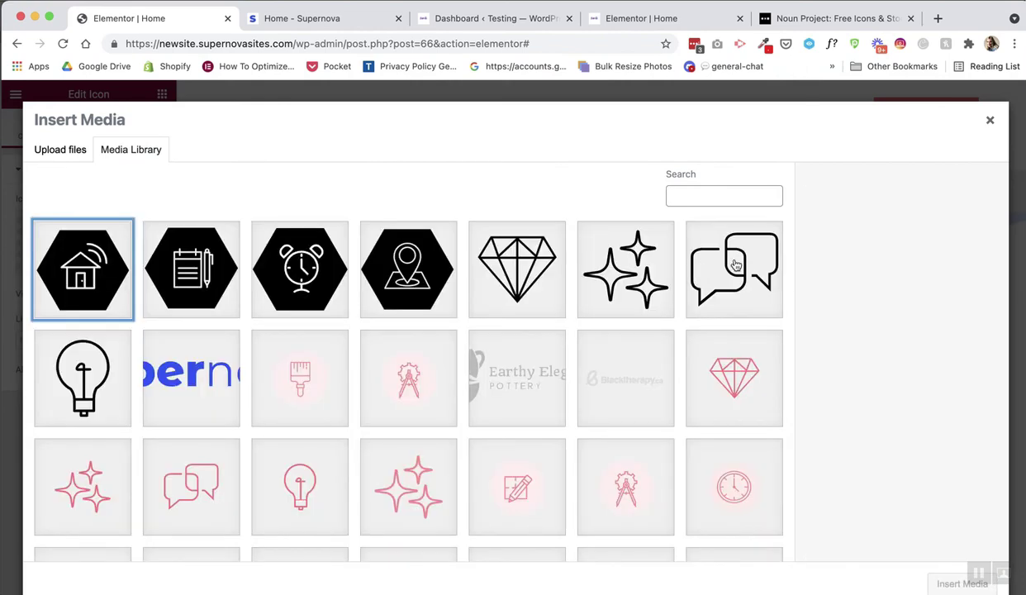
left_click(714, 261)
left_click(950, 583)
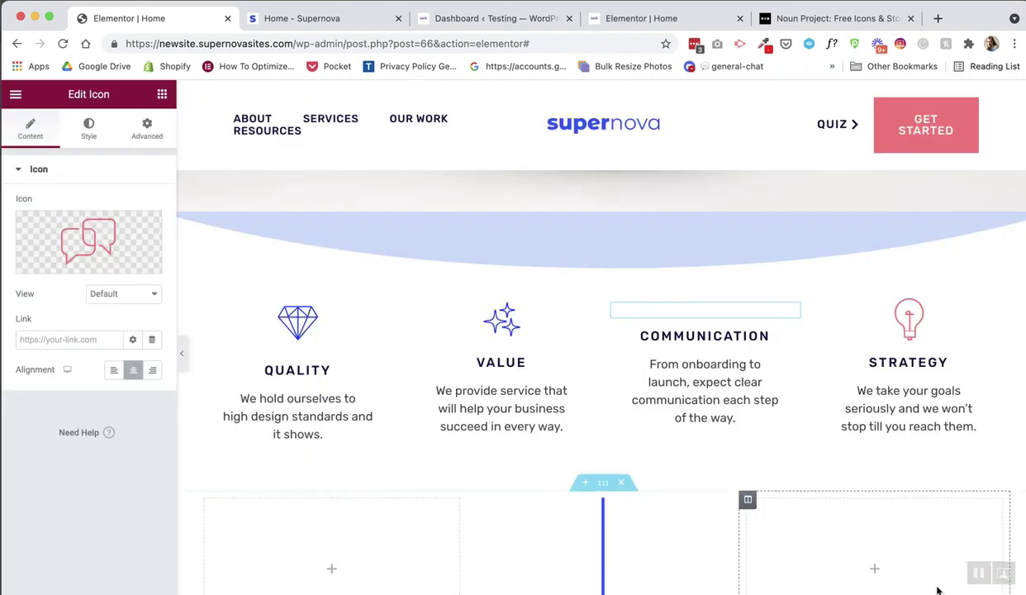
- Replace the Strategy icon with the lightbulb SVG and preview the page at full width
left_click(902, 332)
left_click(116, 266)
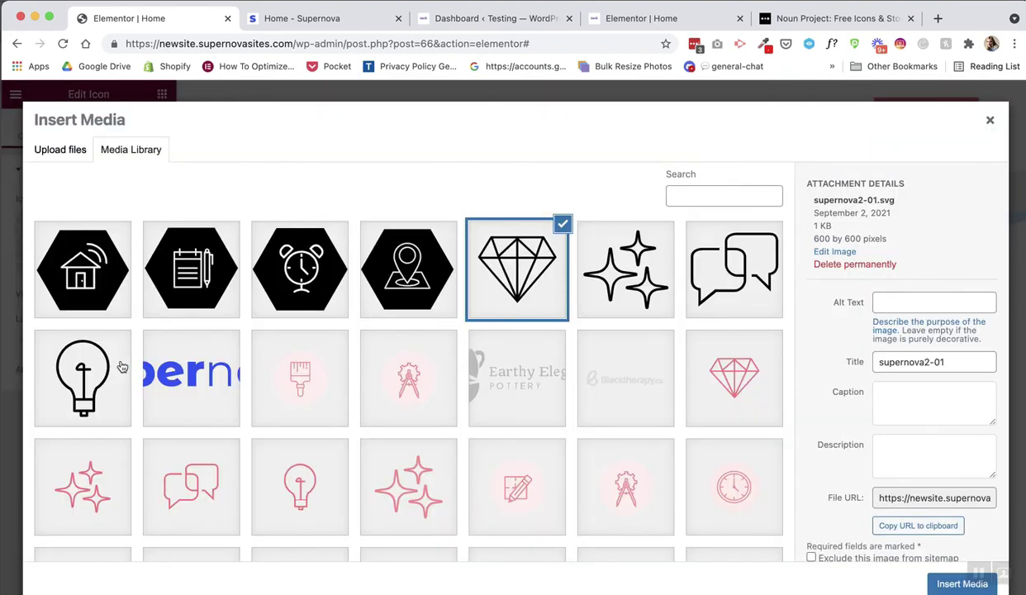
left_click(120, 364)
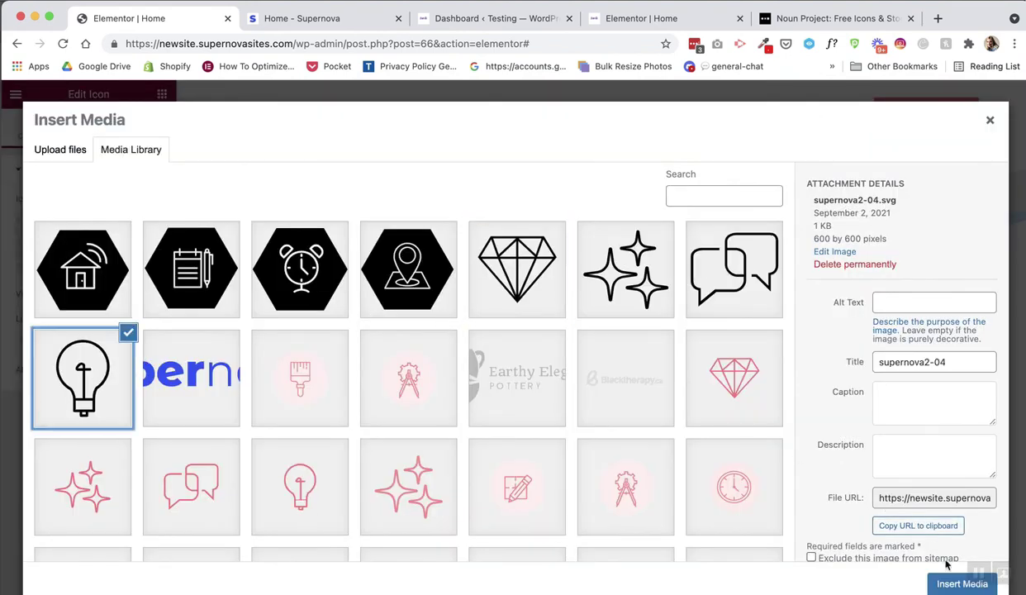
left_click(960, 583)
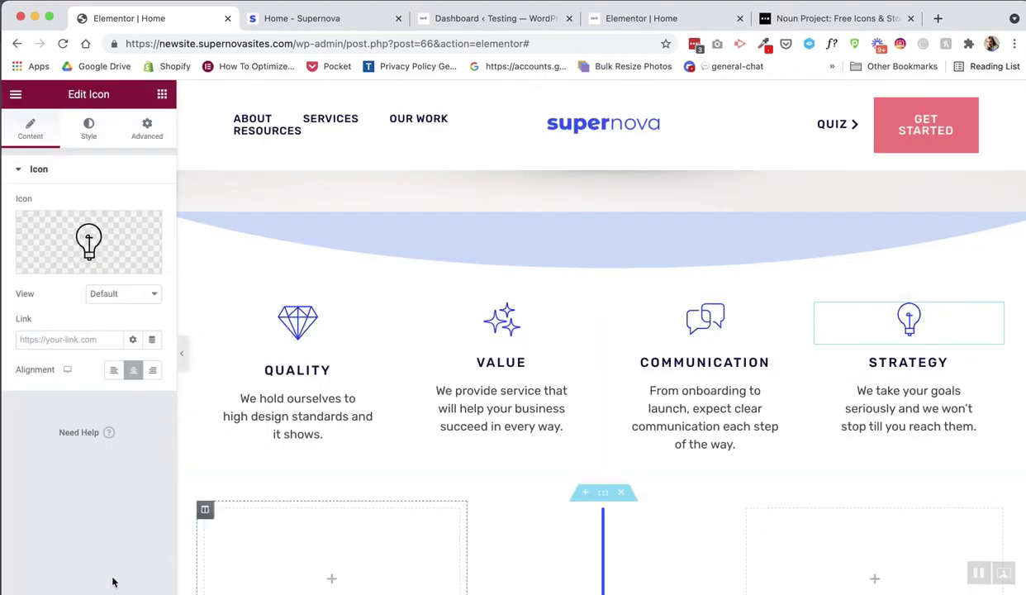
left_click(50, 18)
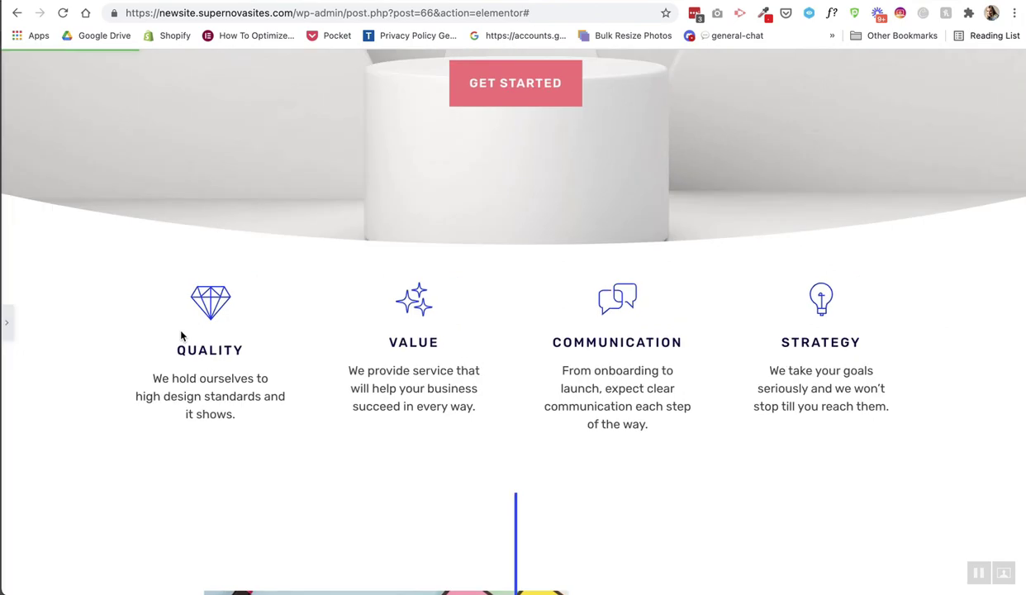
- Review the full-width page, restore the Elementor editing panel, then switch to the Noun Project tab
scroll(185, 366, "down", 2)
scroll(187, 364, "up", 4)
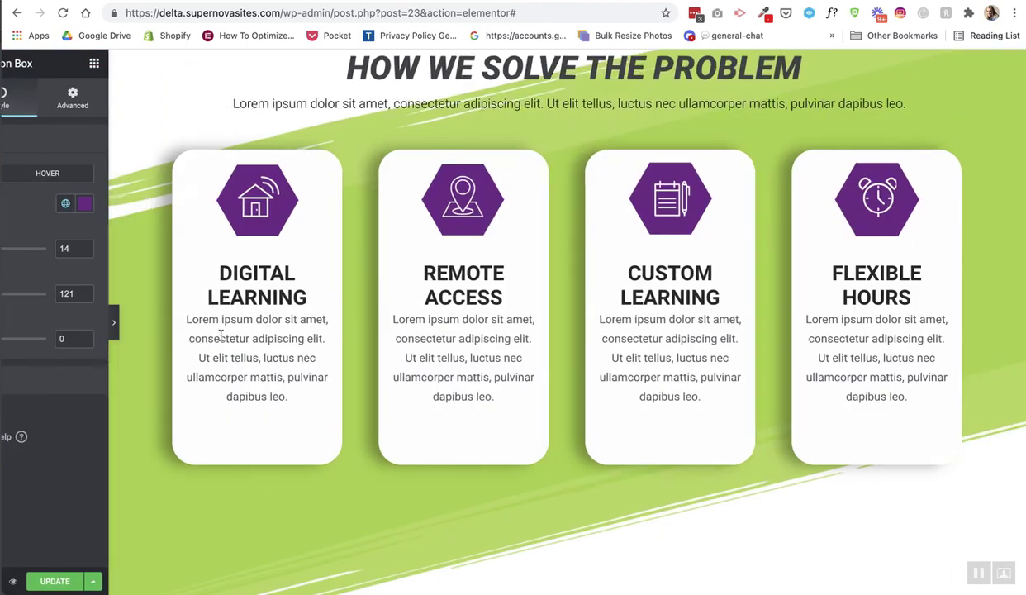
scroll(221, 335, "up", 2)
scroll(220, 335, "down", 2)
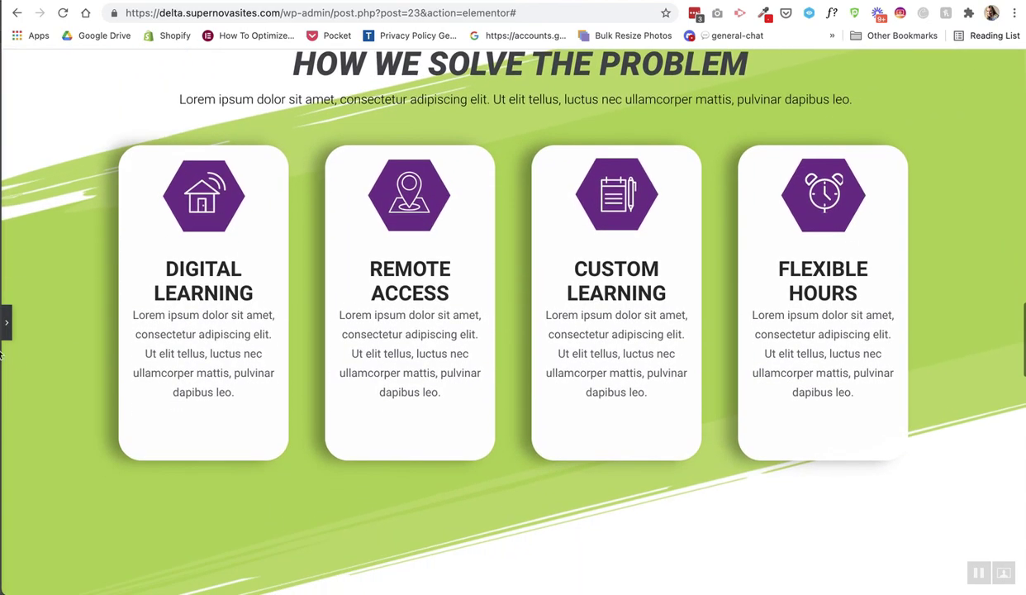
left_click(6, 335)
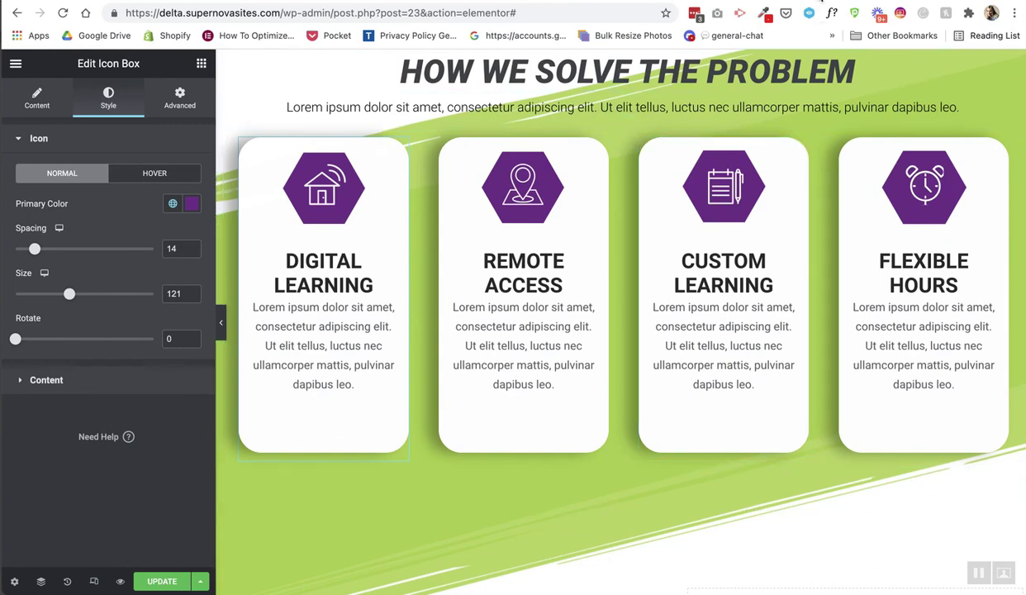
key("ctrl+Tab")
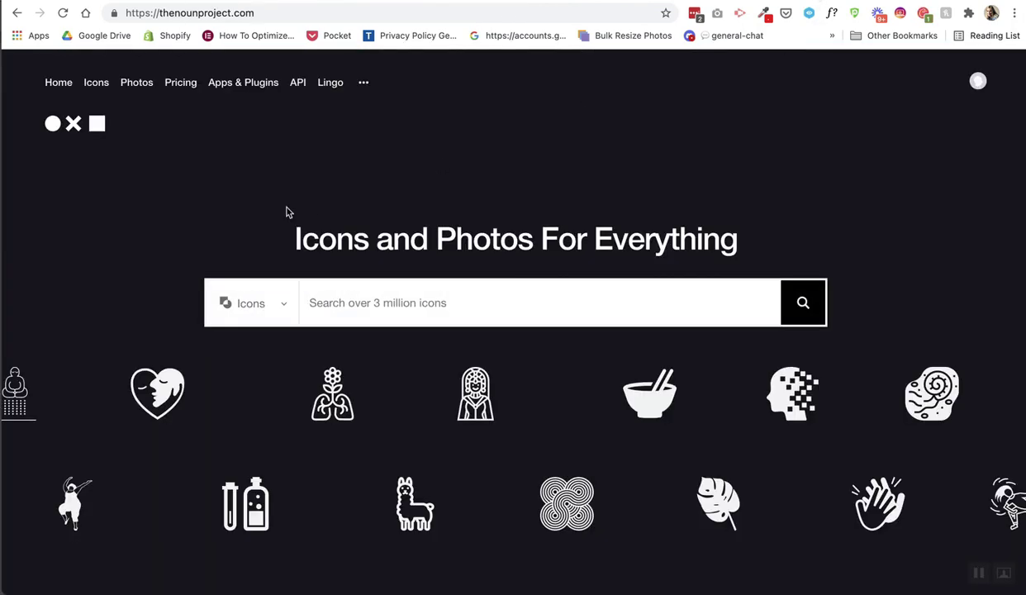
- Scroll down the Noun Project home page and back up to its icon search bar
scroll(225, 266, "down", 6)
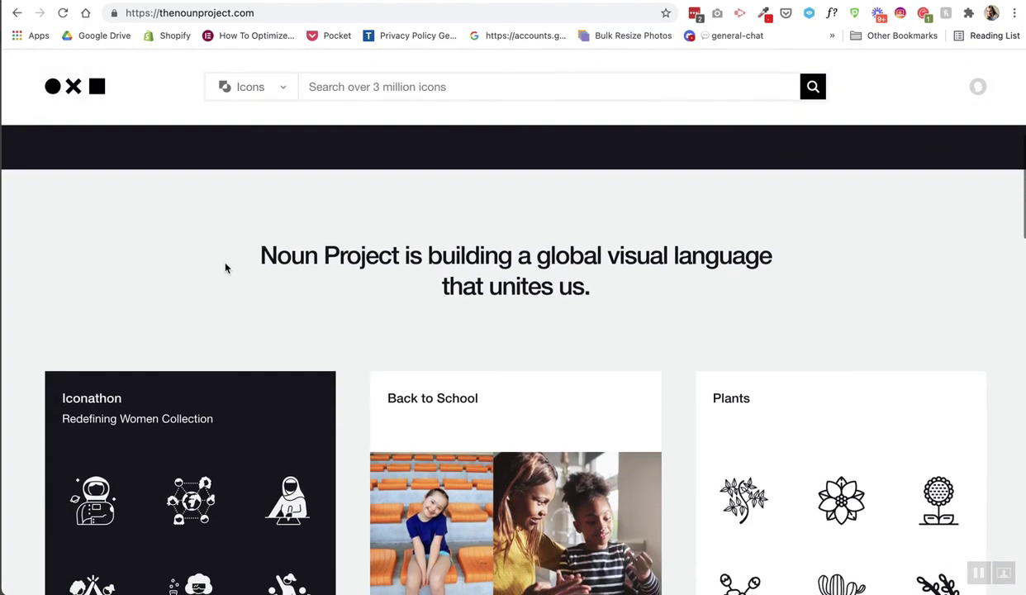
scroll(225, 266, "up", 8)
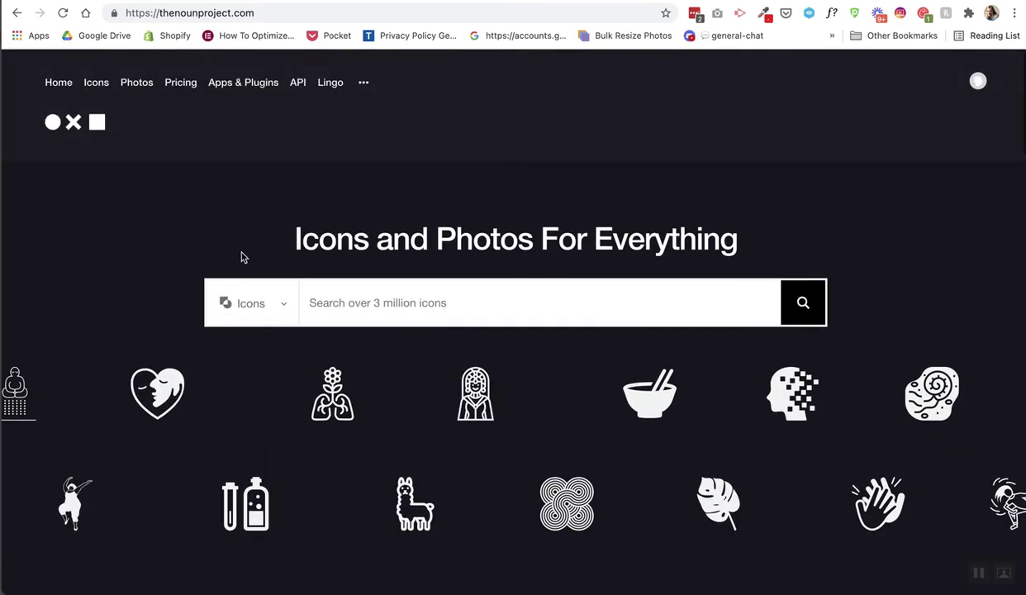